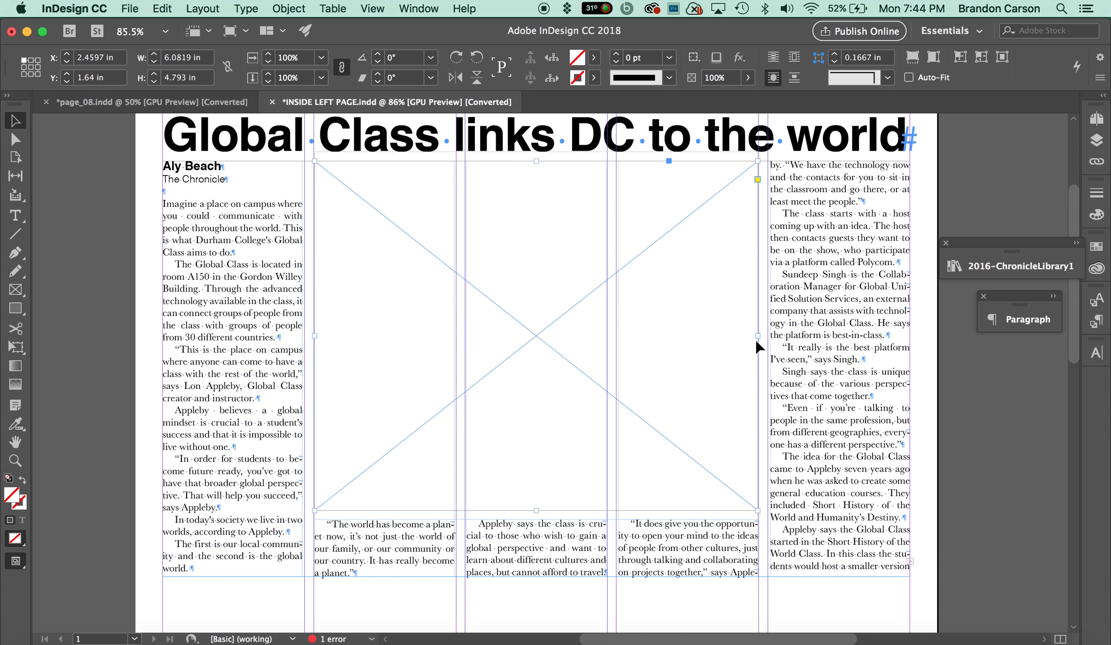
Widen the picture frame across the last four columns and set its height to 4.6474 in.
{"action": "left_click_drag", "start_coordinate": [760, 336], "coordinate": [910, 334]}
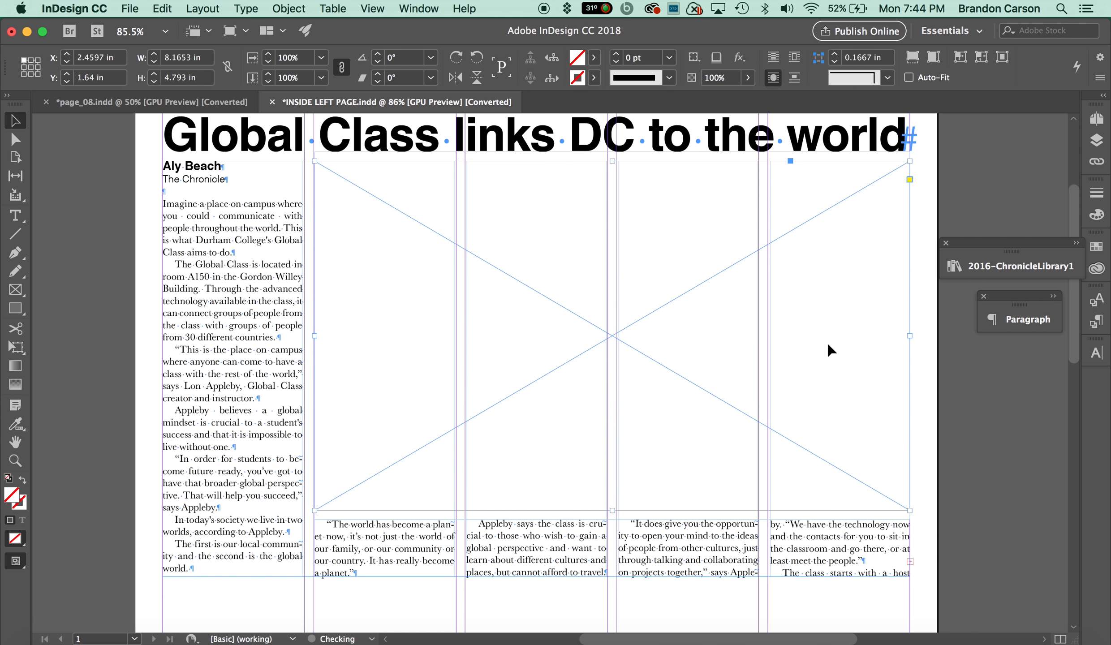
{"action": "scroll", "coordinate": [712, 381], "scroll_direction": "down", "scroll_amount": 1}
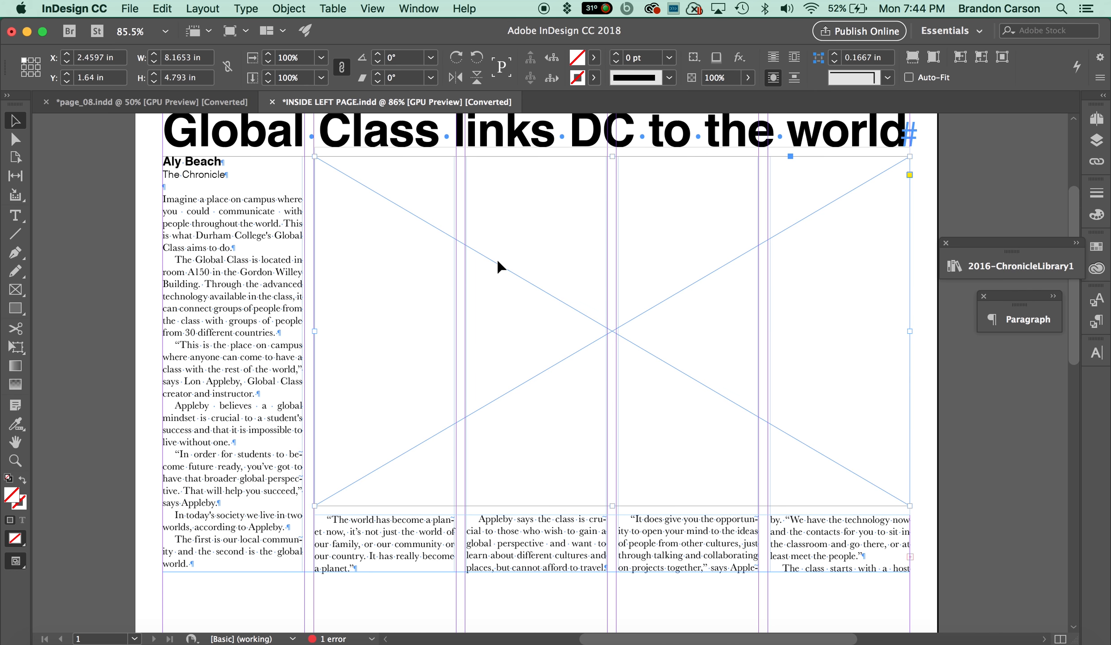
{"action": "left_click", "coordinate": [178, 77]}
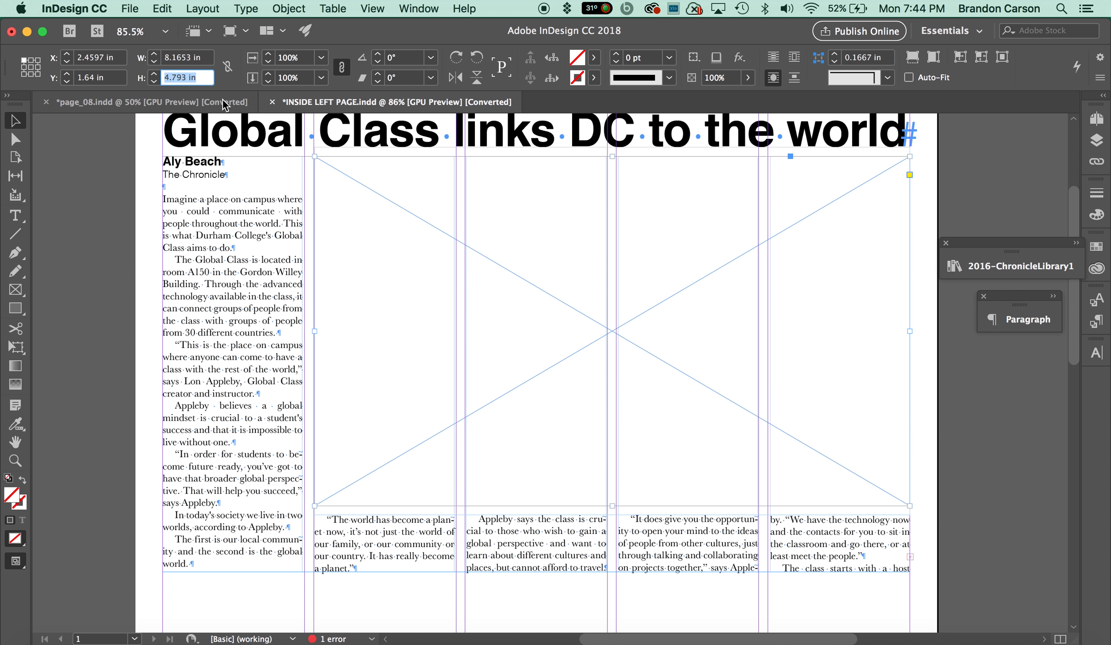
{"action": "type", "text": "4.6474 in"}
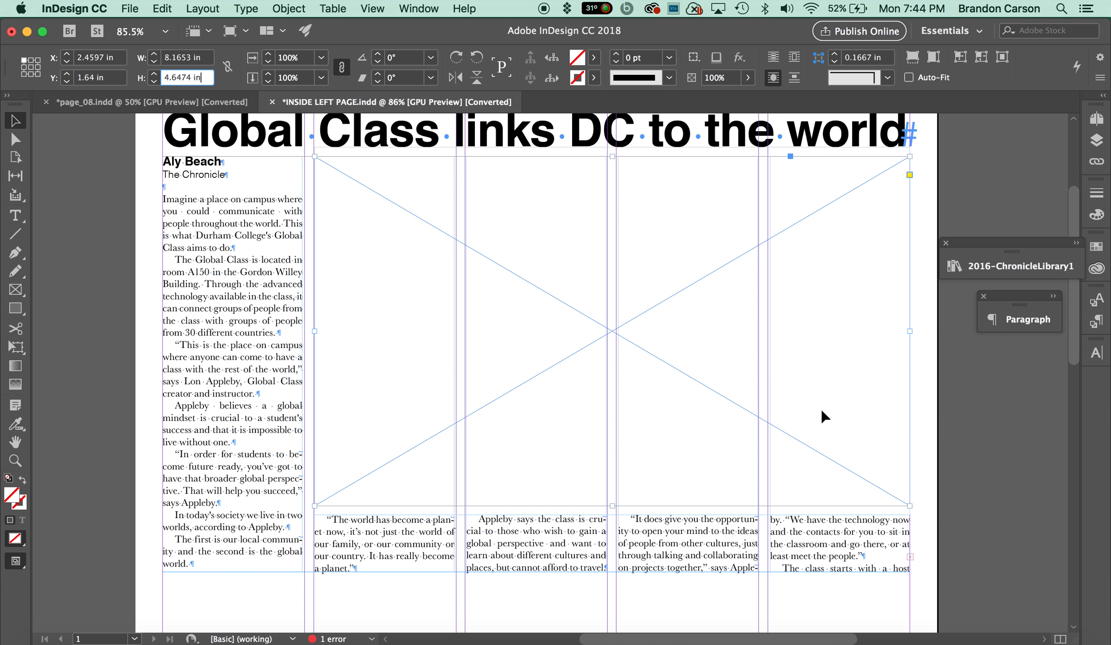
{"action": "left_click", "coordinate": [927, 446]}
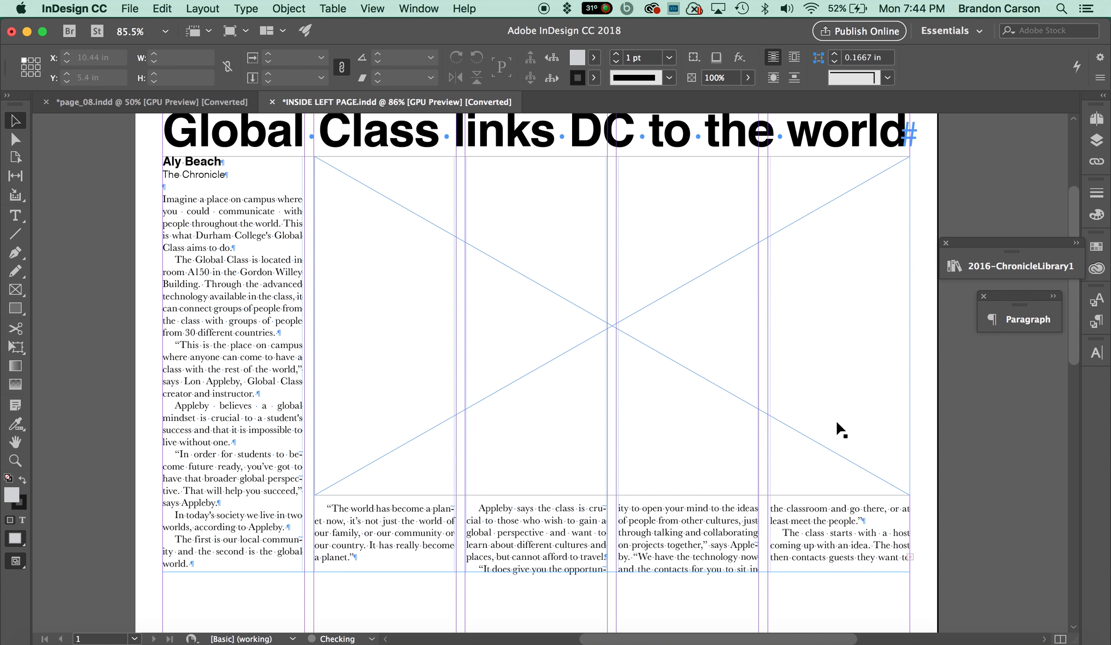
Extend the story text frame's bottom edge downward to a height of 7.88 in.
{"action": "left_click", "coordinate": [751, 415]}
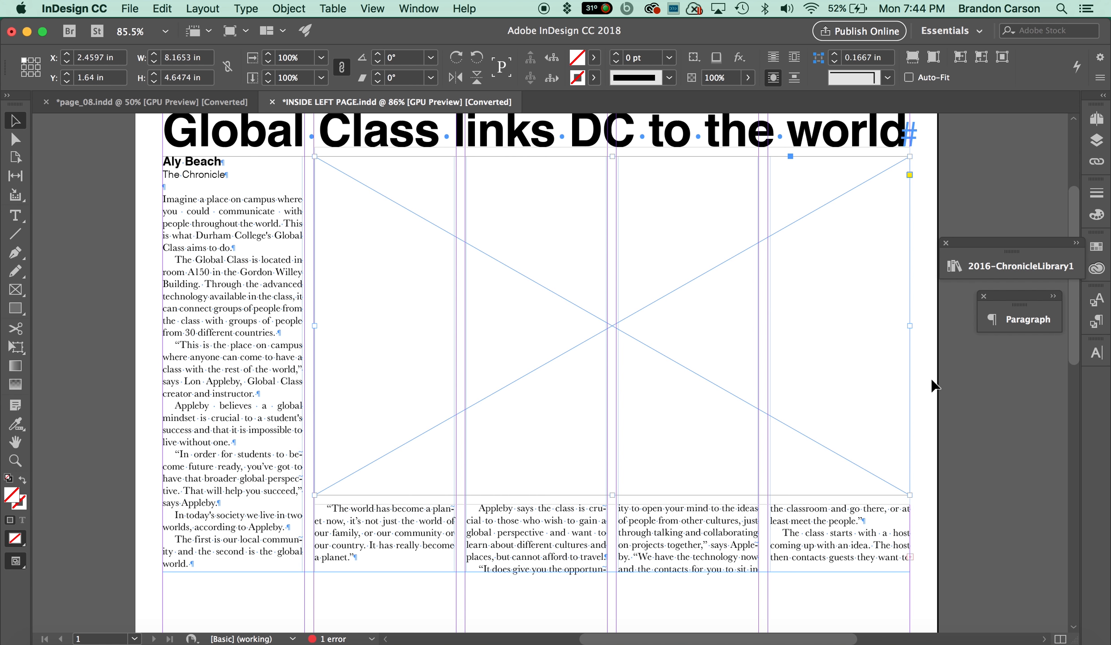
{"action": "left_click", "coordinate": [946, 417]}
{"action": "left_click", "coordinate": [744, 405]}
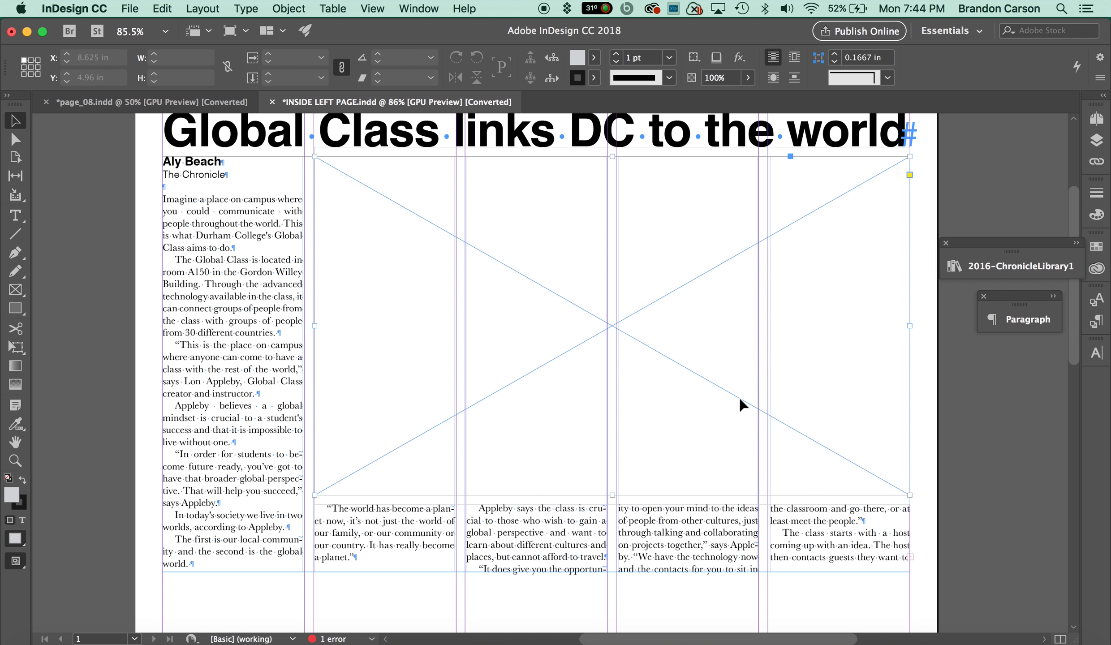
{"action": "left_click", "coordinate": [974, 447]}
{"action": "scroll", "coordinate": [968, 450], "scroll_direction": "down", "scroll_amount": 3}
{"action": "left_click", "coordinate": [484, 464]}
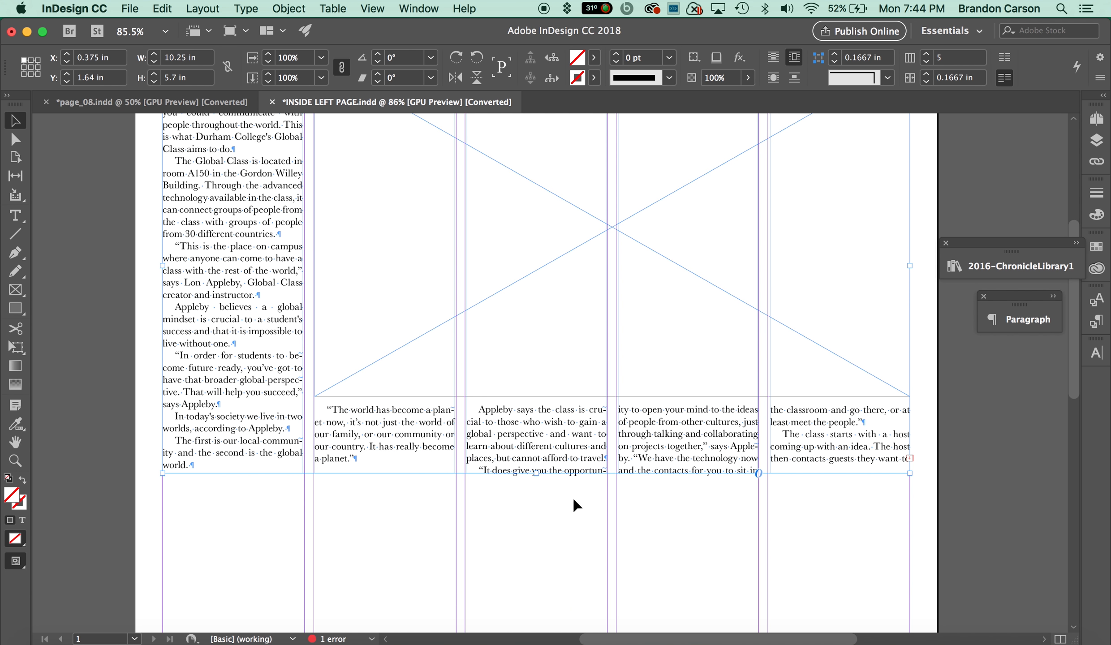
{"action": "left_click_drag", "start_coordinate": [538, 474], "coordinate": [540, 599]}
Review the story flow on the page and compare it with the finished page_08 reference document.
{"action": "scroll", "coordinate": [504, 514], "scroll_direction": "down", "scroll_amount": 2}
{"action": "scroll", "coordinate": [565, 552], "scroll_direction": "down", "scroll_amount": 2}
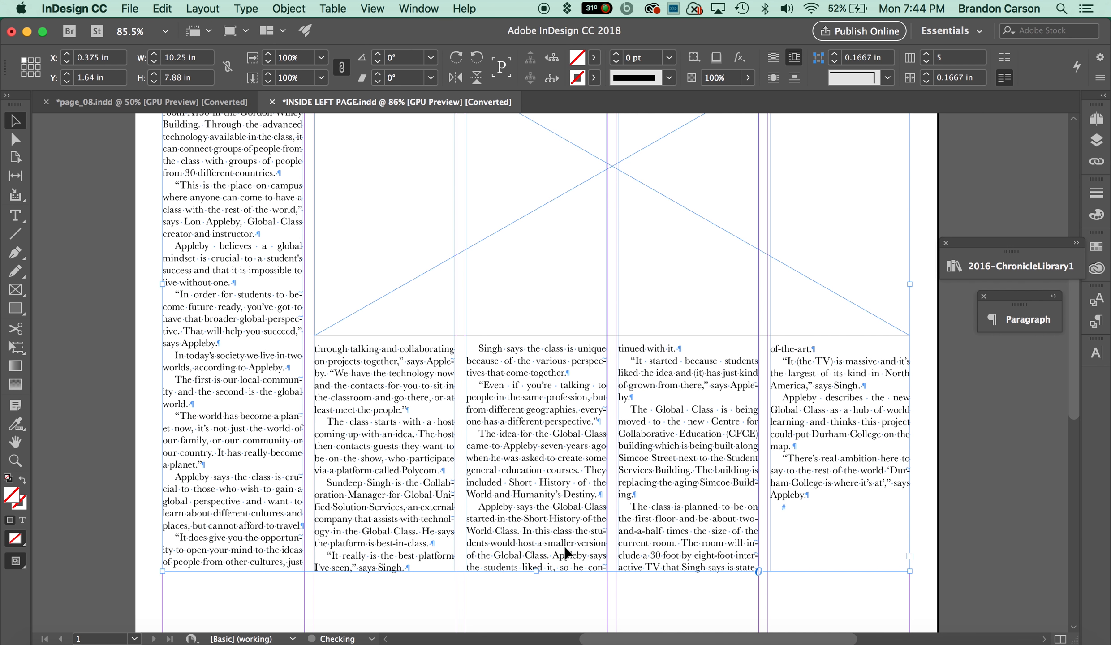
{"action": "scroll", "coordinate": [565, 554], "scroll_direction": "up", "scroll_amount": 1}
{"action": "scroll", "coordinate": [780, 529], "scroll_direction": "up", "scroll_amount": 5}
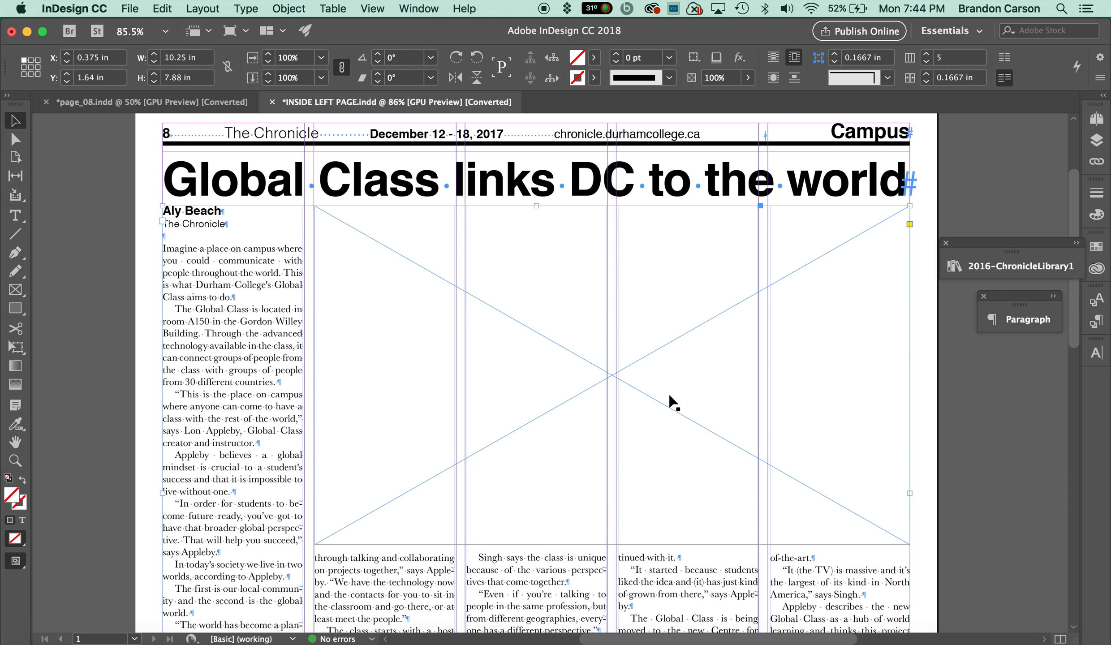
{"action": "scroll", "coordinate": [675, 401], "scroll_direction": "down", "scroll_amount": 9}
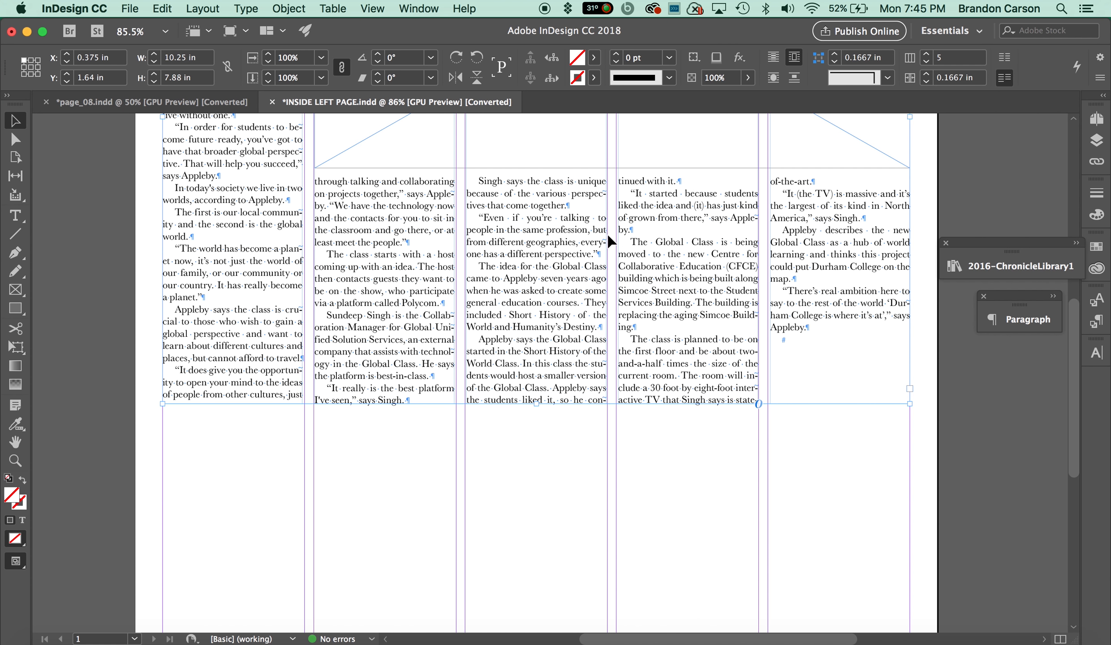
{"action": "left_click", "coordinate": [242, 108]}
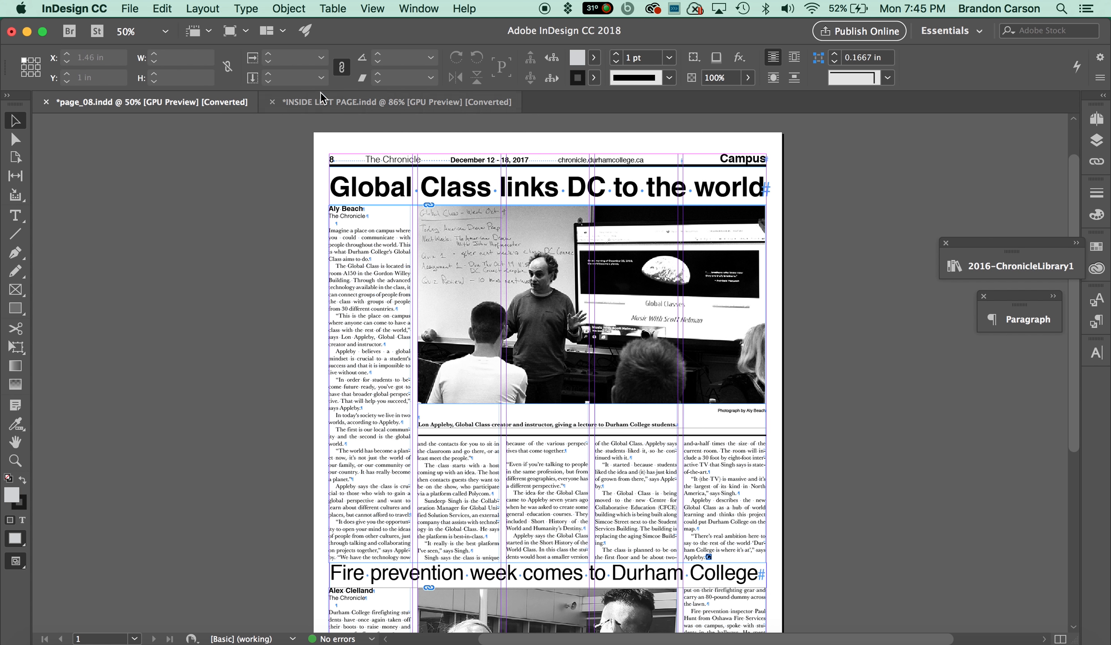
{"action": "left_click", "coordinate": [337, 100]}
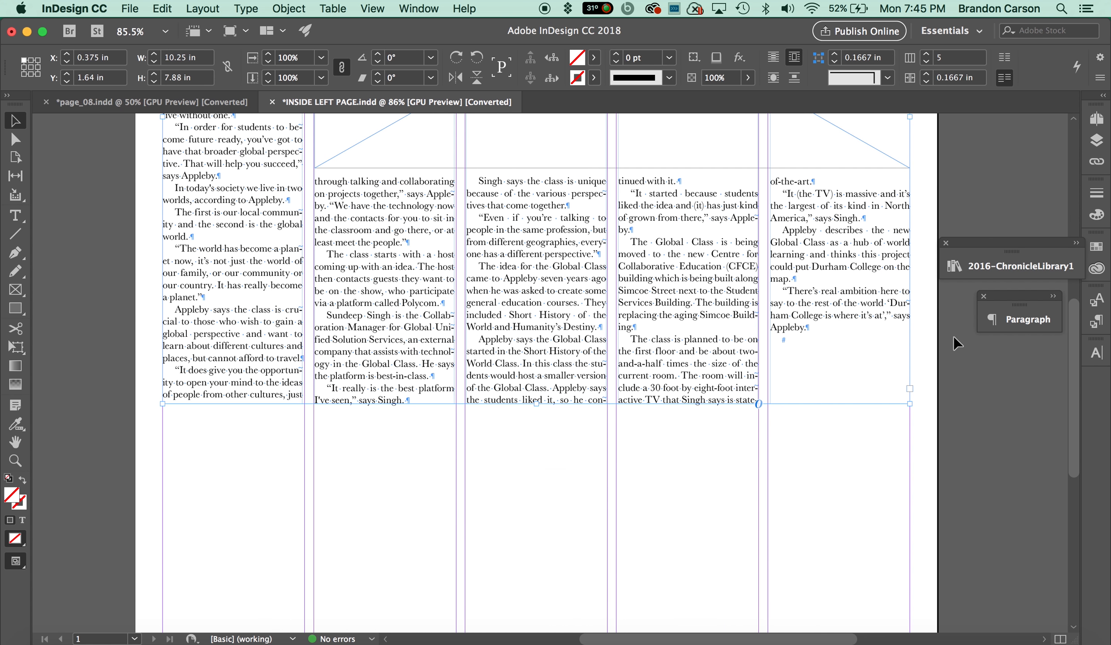
Place the Cutline info item from the 2016-ChronicleLibrary1 library beneath the picture frame.
{"action": "scroll", "coordinate": [954, 337], "scroll_direction": "up", "scroll_amount": 1}
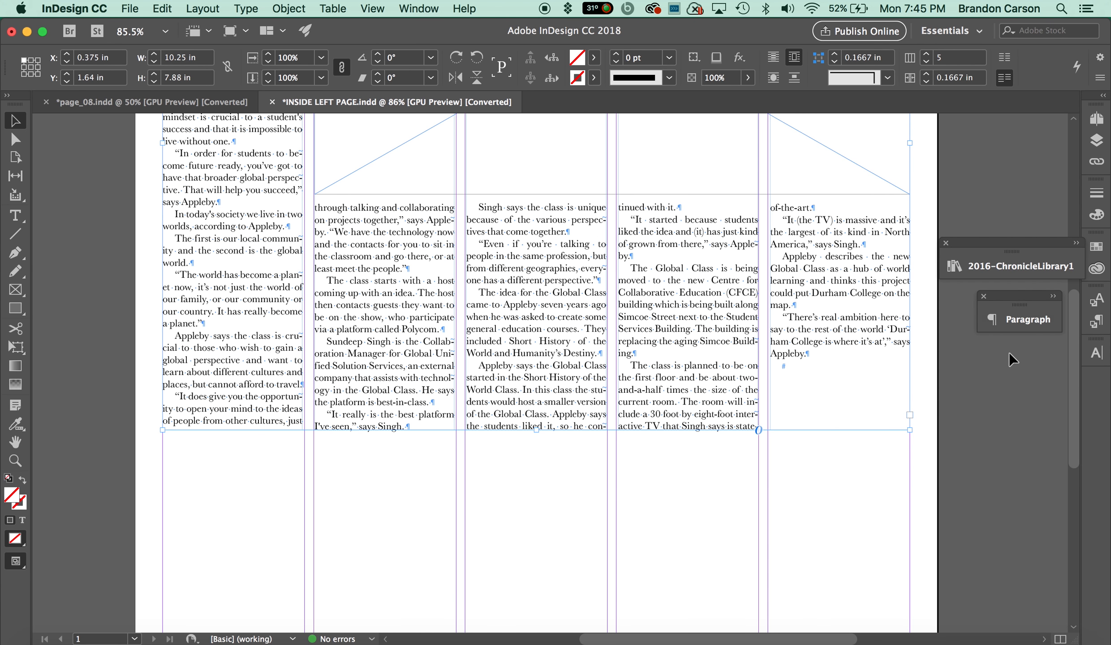
{"action": "left_click", "coordinate": [1000, 266]}
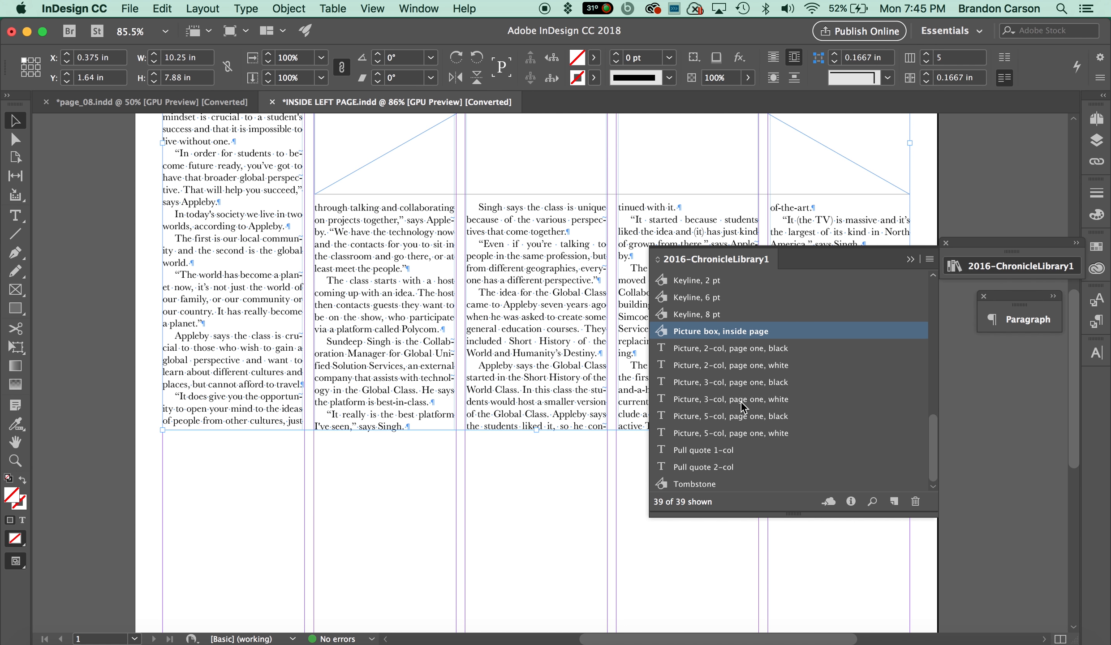
{"action": "scroll", "coordinate": [743, 409], "scroll_direction": "up", "scroll_amount": 5}
{"action": "scroll", "coordinate": [742, 410], "scroll_direction": "up", "scroll_amount": 2}
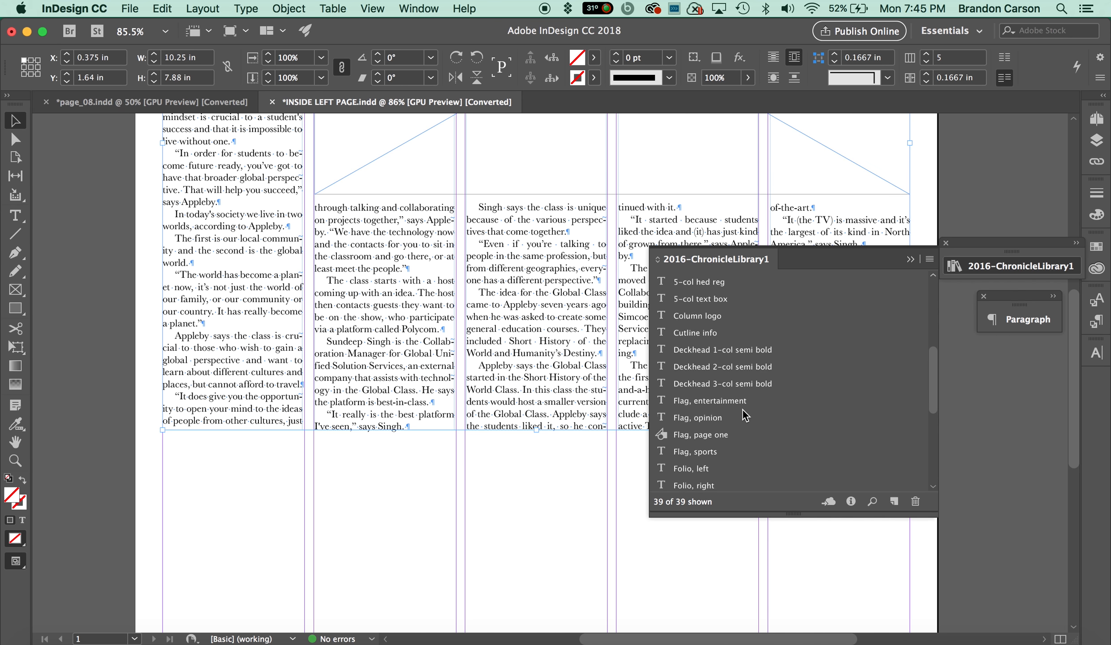
{"action": "left_click_drag", "start_coordinate": [713, 358], "coordinate": [540, 226]}
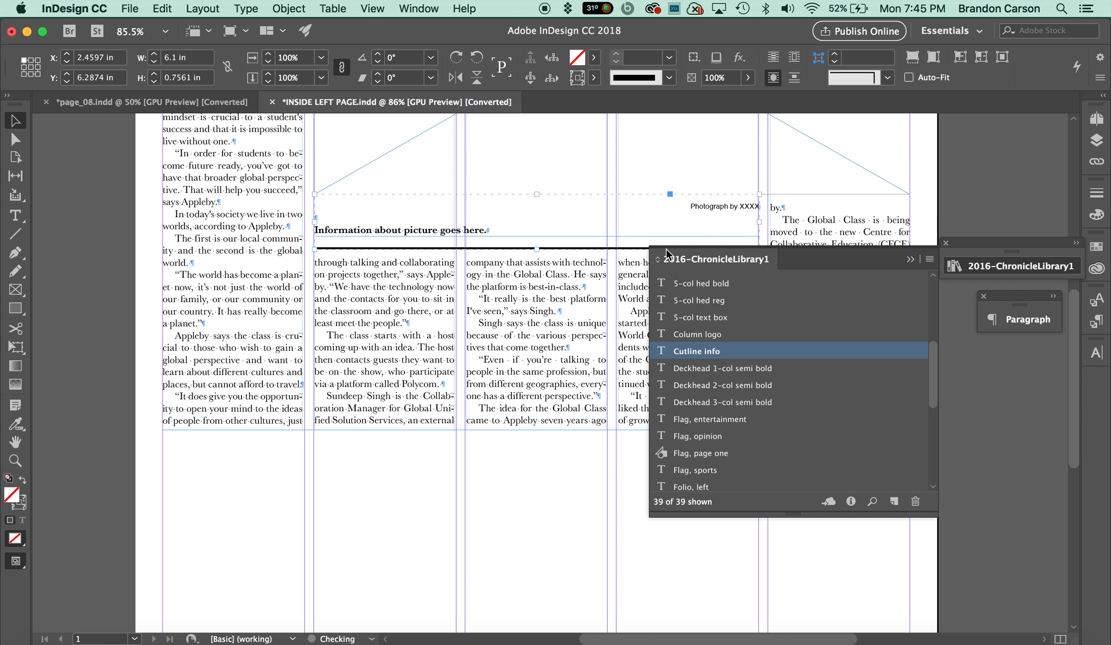
{"action": "left_click", "coordinate": [910, 260]}
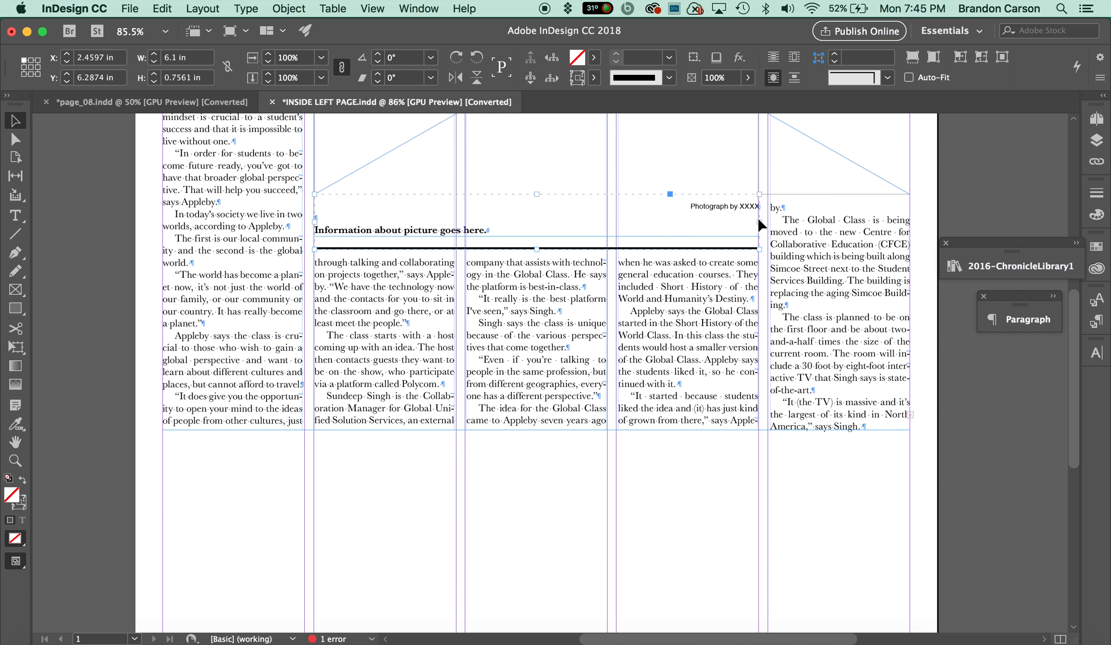
Widen the cutline frame to span the same four columns as the picture, 8.1653 in wide.
{"action": "left_click_drag", "start_coordinate": [759, 221], "coordinate": [911, 227]}
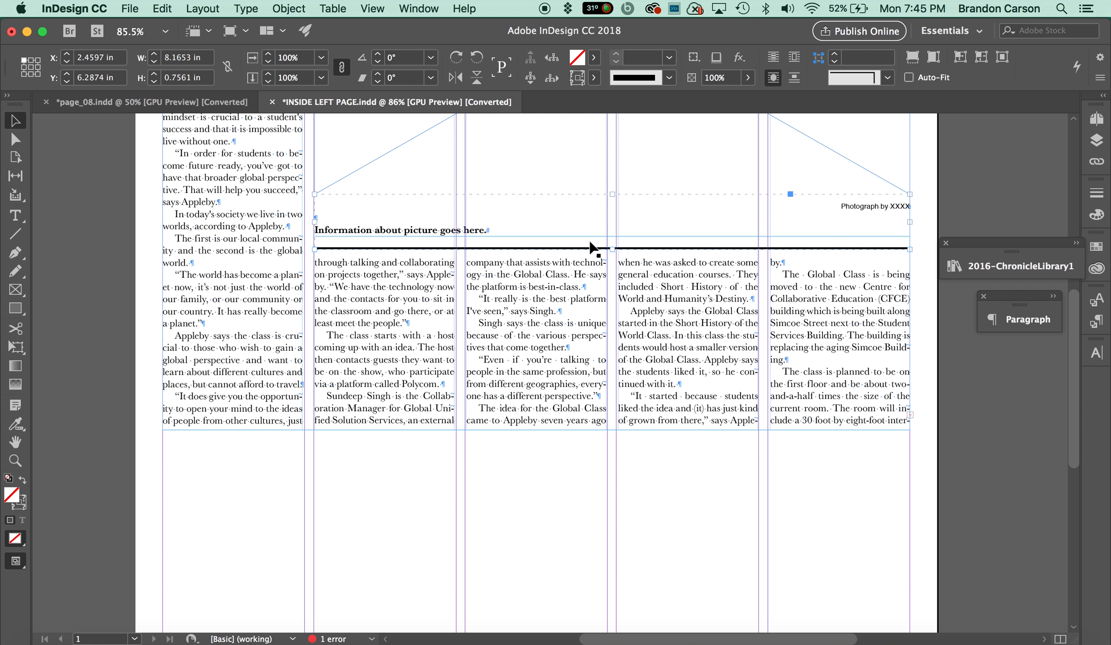
{"action": "scroll", "coordinate": [635, 282], "scroll_direction": "up", "scroll_amount": 2}
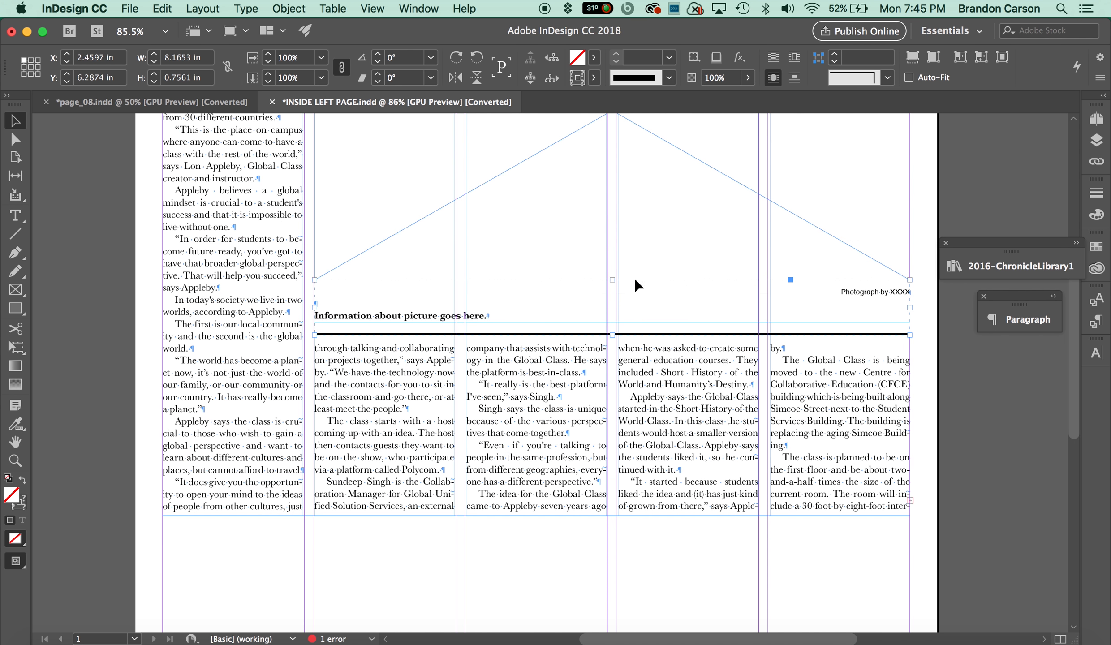
{"action": "scroll", "coordinate": [896, 307], "scroll_direction": "up", "scroll_amount": 1}
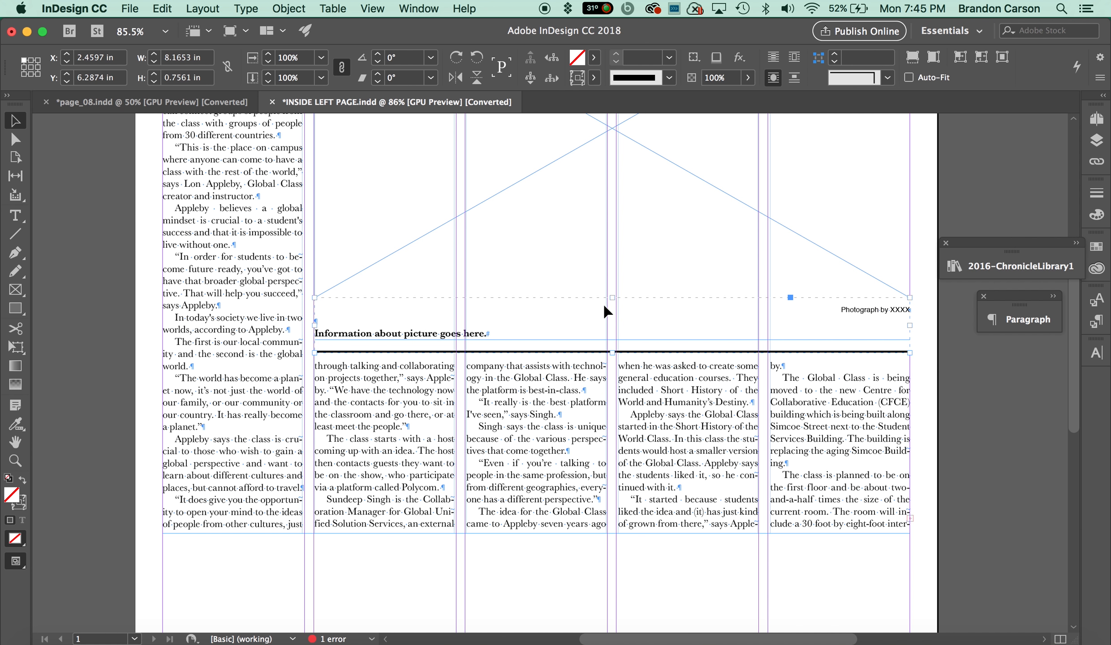
Switch to Word and copy the photo caption sentence under Cutline in stories.docx, then return.
{"action": "key", "text": "super+Tab"}
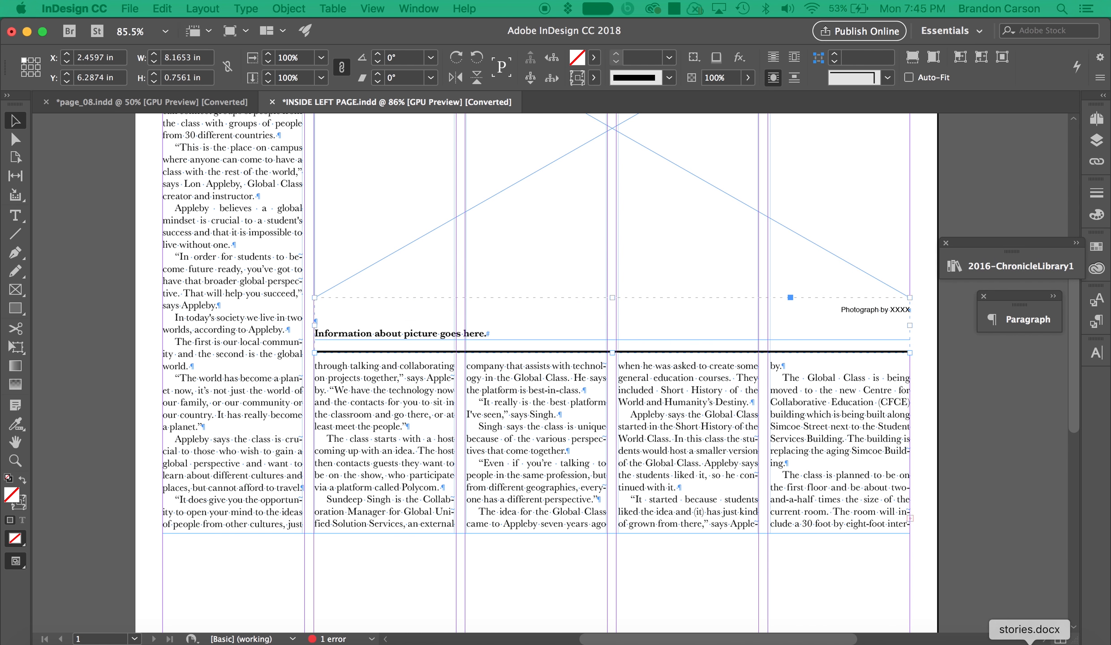
{"action": "left_click", "coordinate": [1027, 644]}
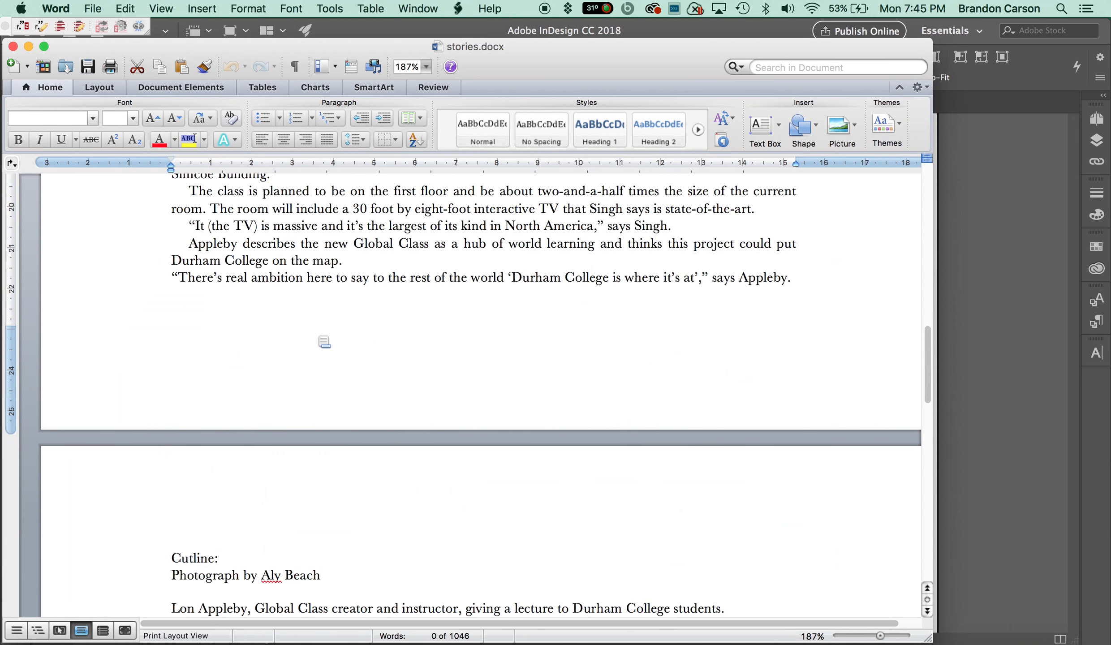
{"action": "scroll", "coordinate": [301, 493], "scroll_direction": "down", "scroll_amount": 3}
{"action": "scroll", "coordinate": [290, 471], "scroll_direction": "down", "scroll_amount": 1}
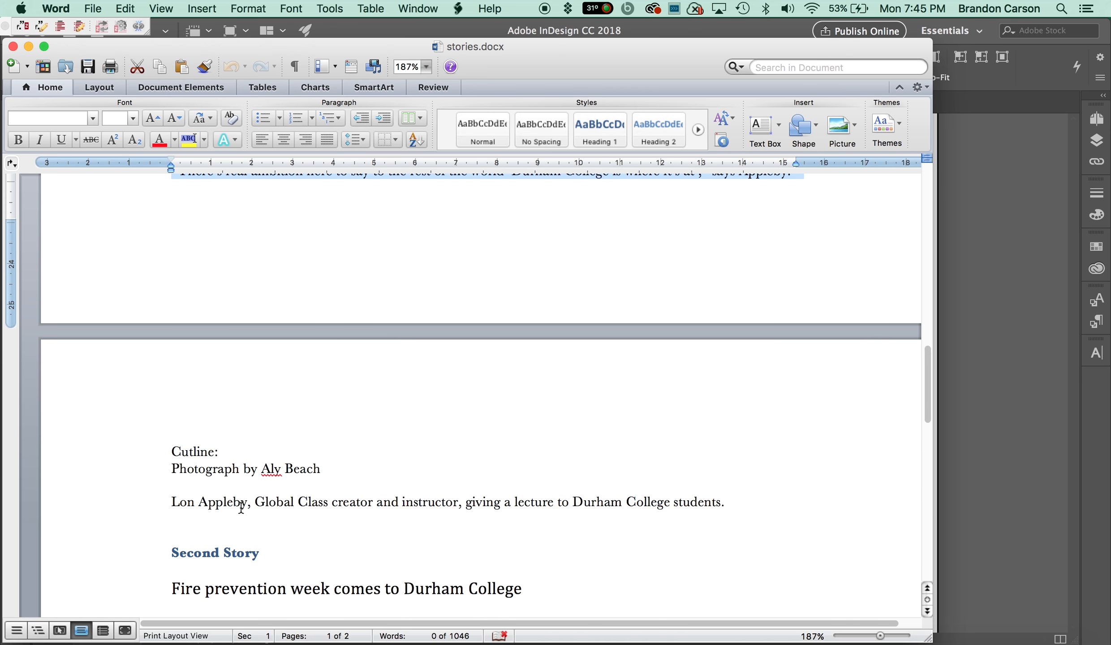
{"action": "double_click", "coordinate": [208, 503]}
{"action": "left_click", "coordinate": [252, 517]}
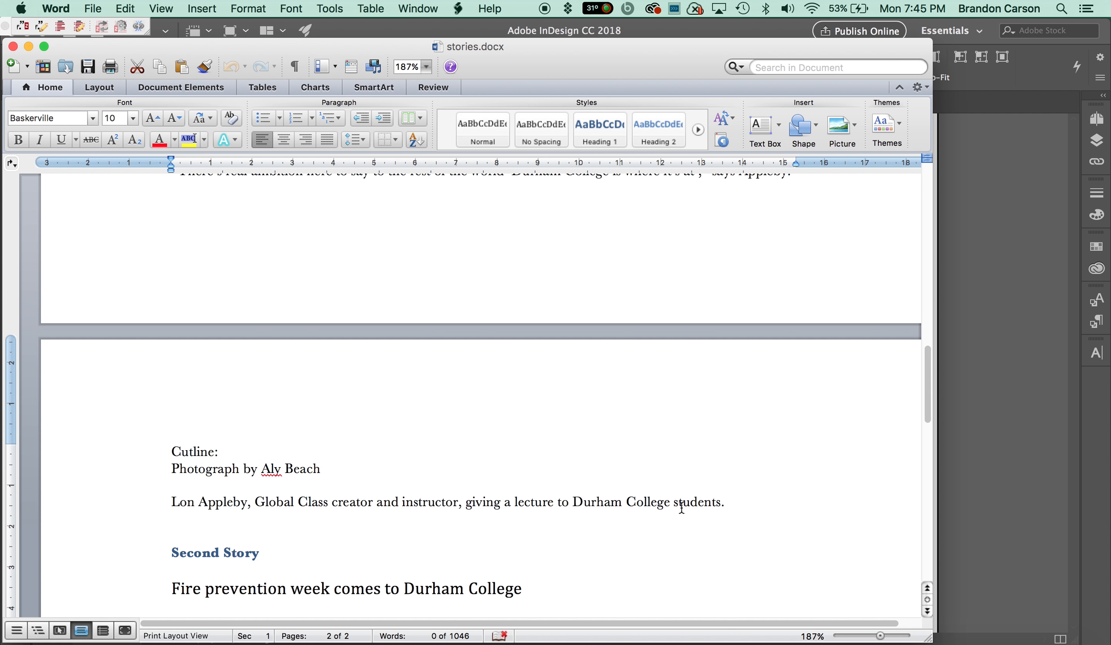
{"action": "left_click_drag", "start_coordinate": [733, 502], "coordinate": [179, 500]}
{"action": "key", "text": "super+c"}
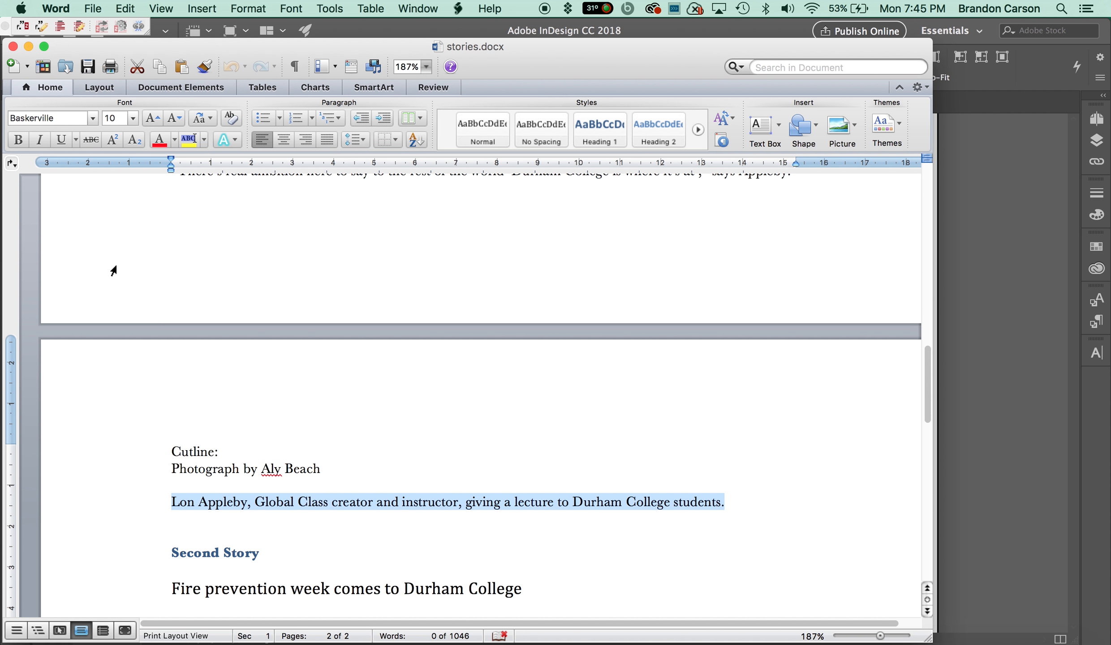
{"action": "left_click", "coordinate": [29, 47]}
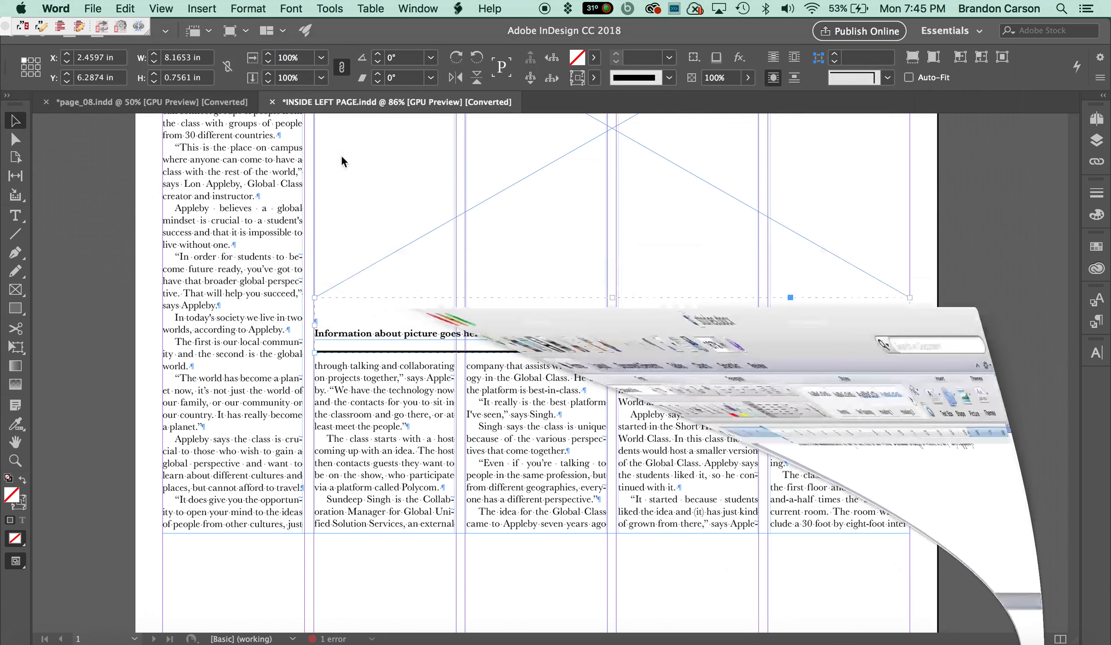
Replace the XXXX placeholder in the photo credit with the photographer's name.
{"action": "double_click", "coordinate": [901, 313]}
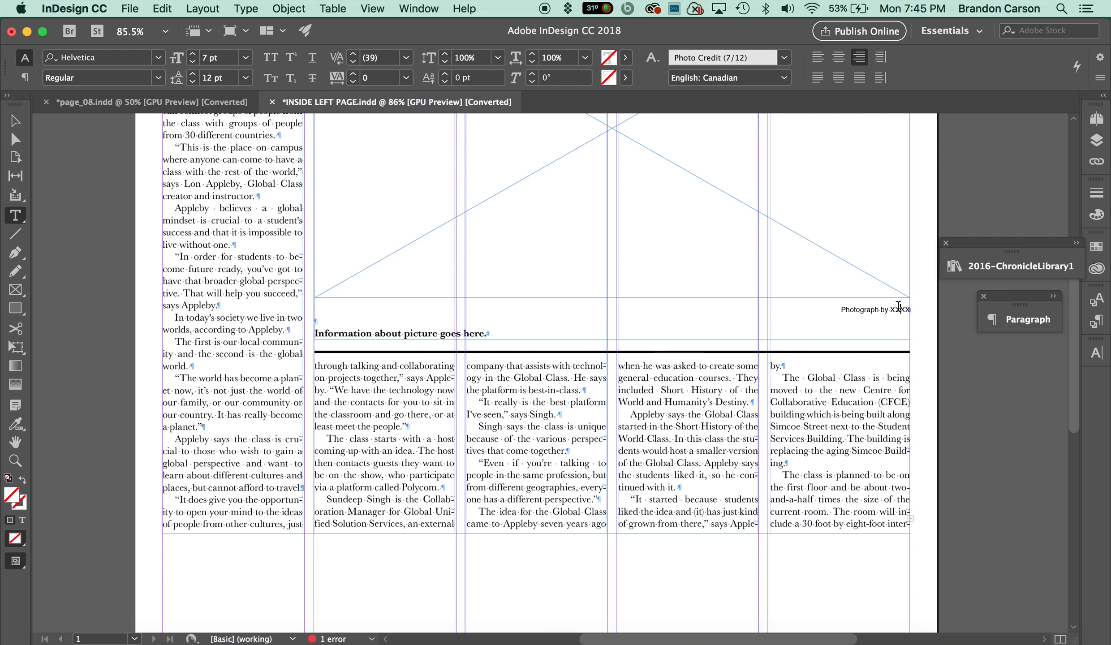
{"action": "double_click", "coordinate": [900, 310]}
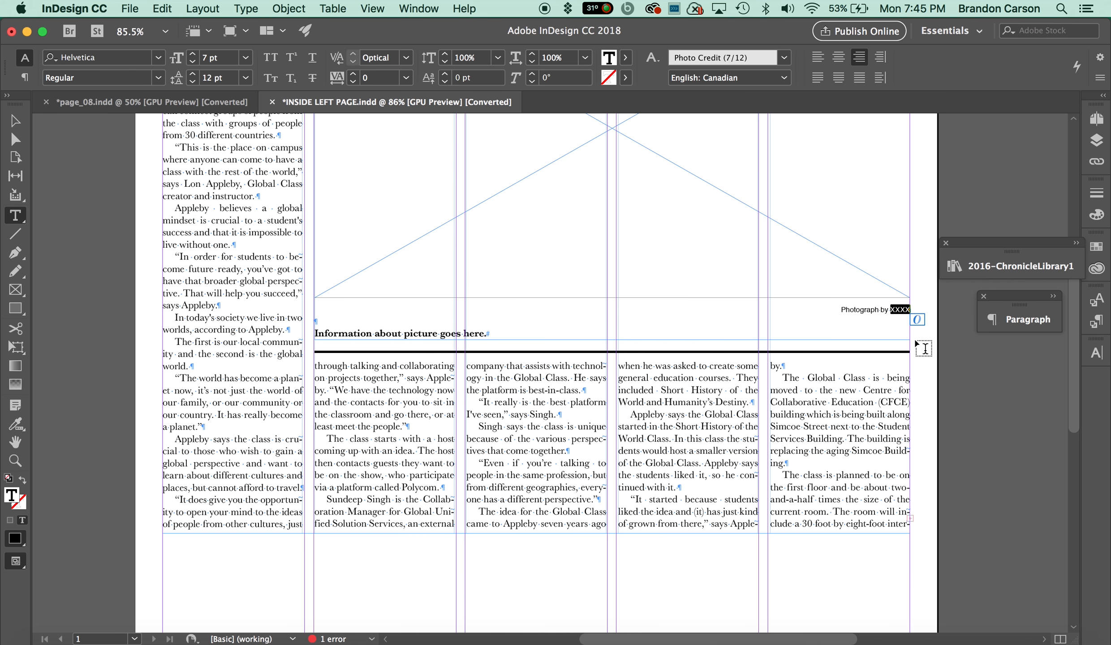
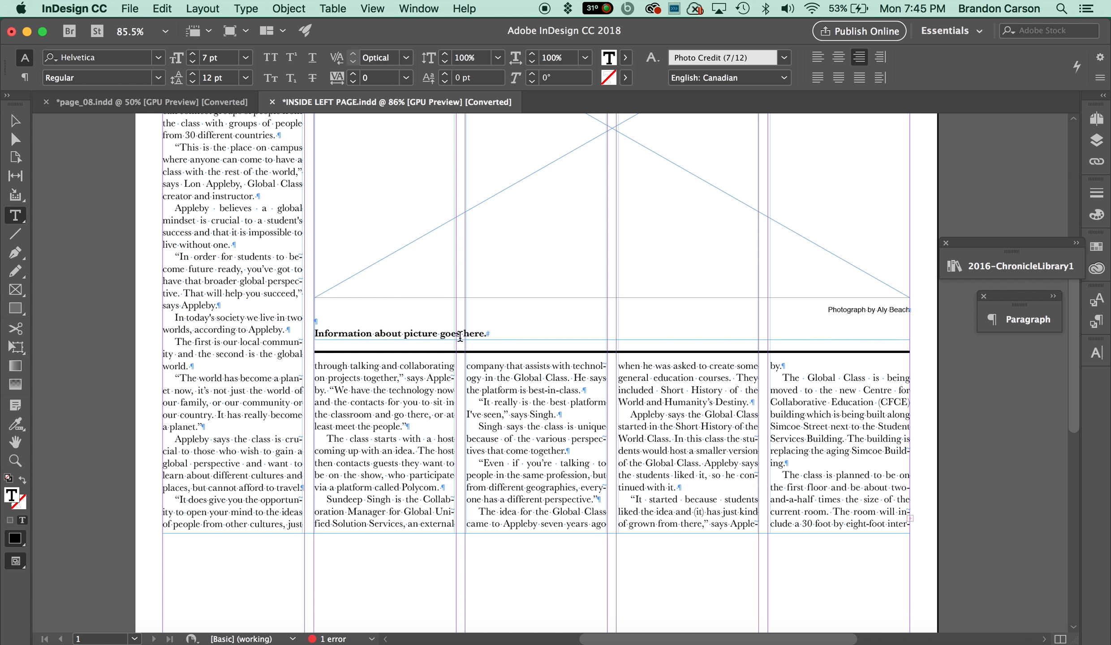
Paste the copied caption over the 'Information about picture goes here.' placeholder text.
{"action": "triple_click", "coordinate": [434, 334]}
{"action": "key", "text": "super+v"}
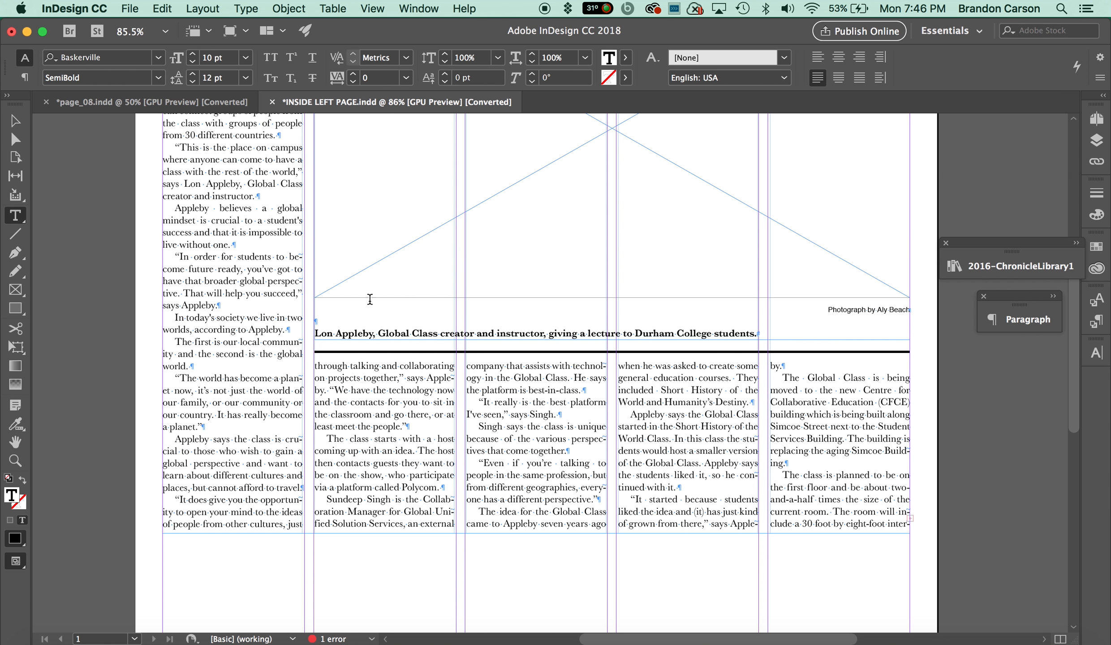
{"action": "triple_click", "coordinate": [407, 332]}
{"action": "key", "text": "Up"}
{"action": "left_click", "coordinate": [15, 120]}
Lengthen the story text frame to 8.32 in high and compare against the page_08 reference.
{"action": "scroll", "coordinate": [531, 454], "scroll_direction": "down", "scroll_amount": 1}
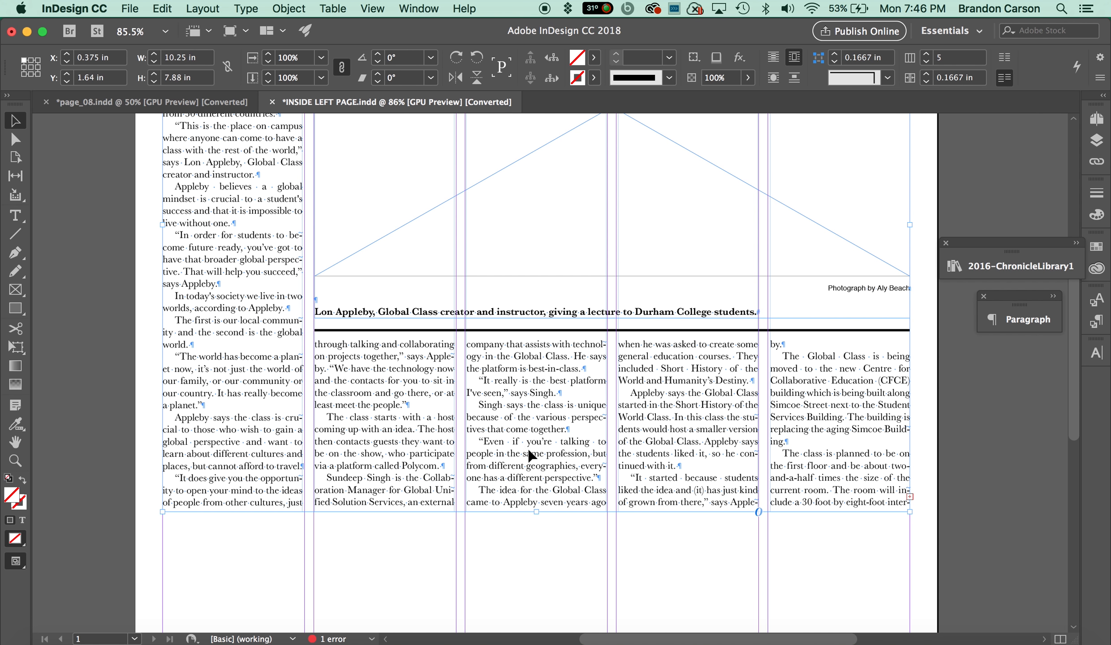
{"action": "left_click_drag", "start_coordinate": [536, 512], "coordinate": [540, 544]}
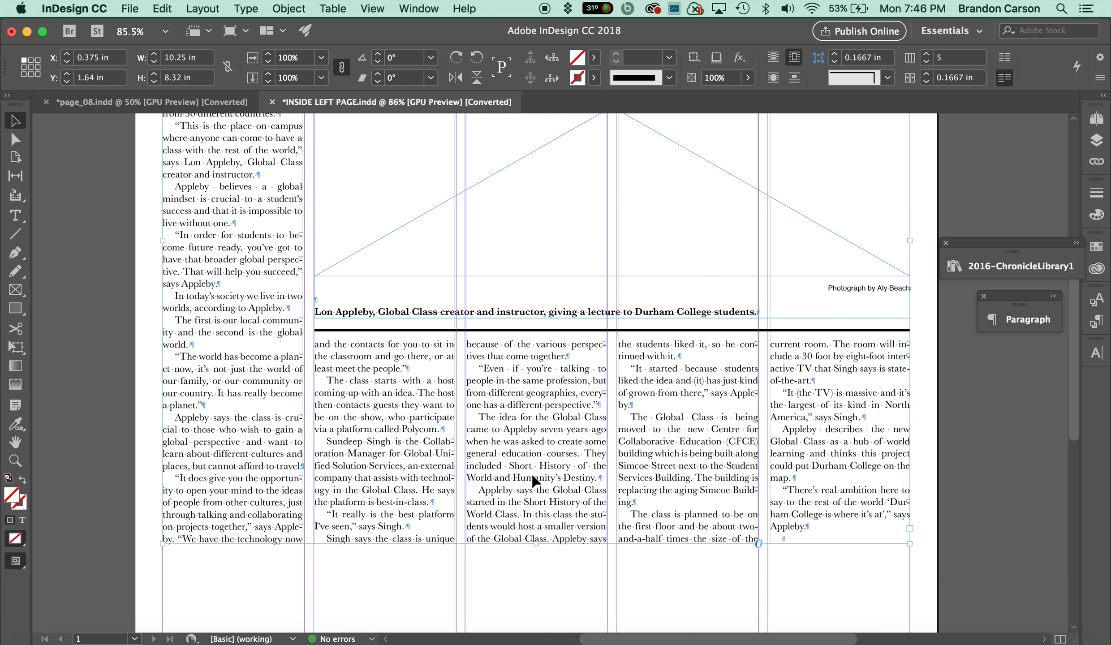
{"action": "left_click", "coordinate": [225, 104]}
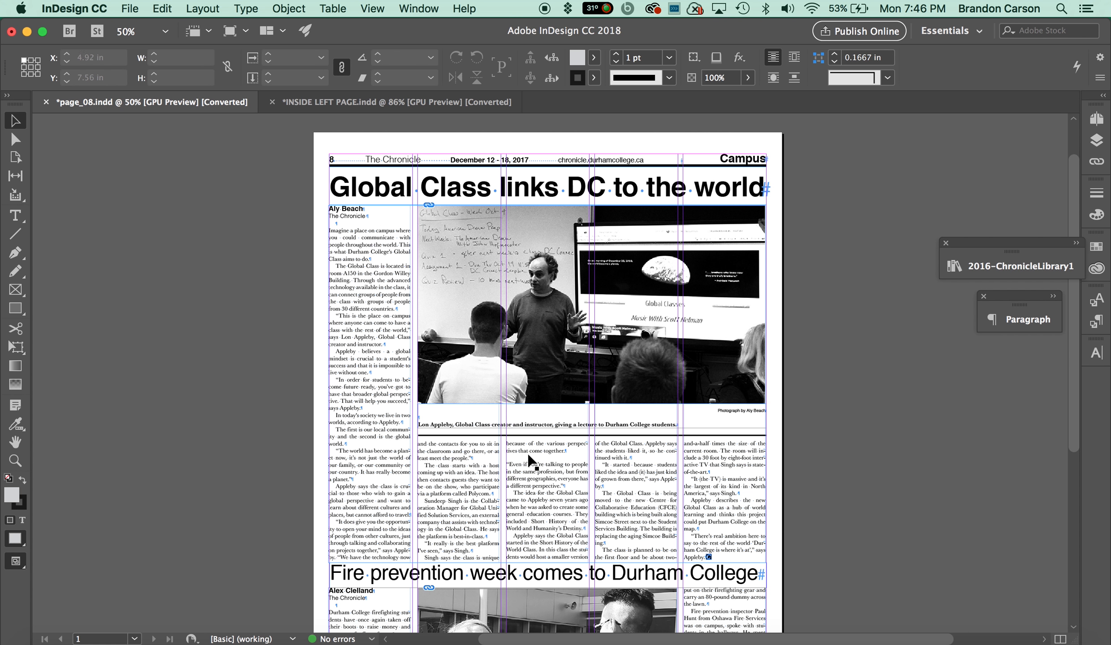
{"action": "left_click", "coordinate": [400, 105]}
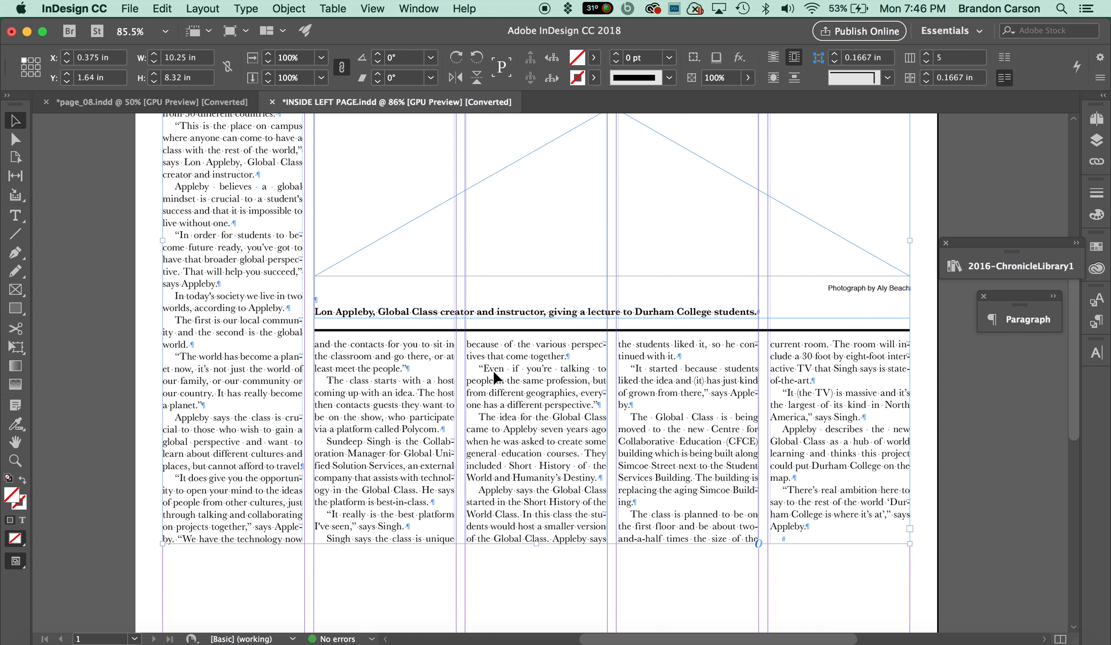
Insert a paragraph break after 'come together.' in the third story column to rebalance the columns.
{"action": "double_click", "coordinate": [566, 357]}
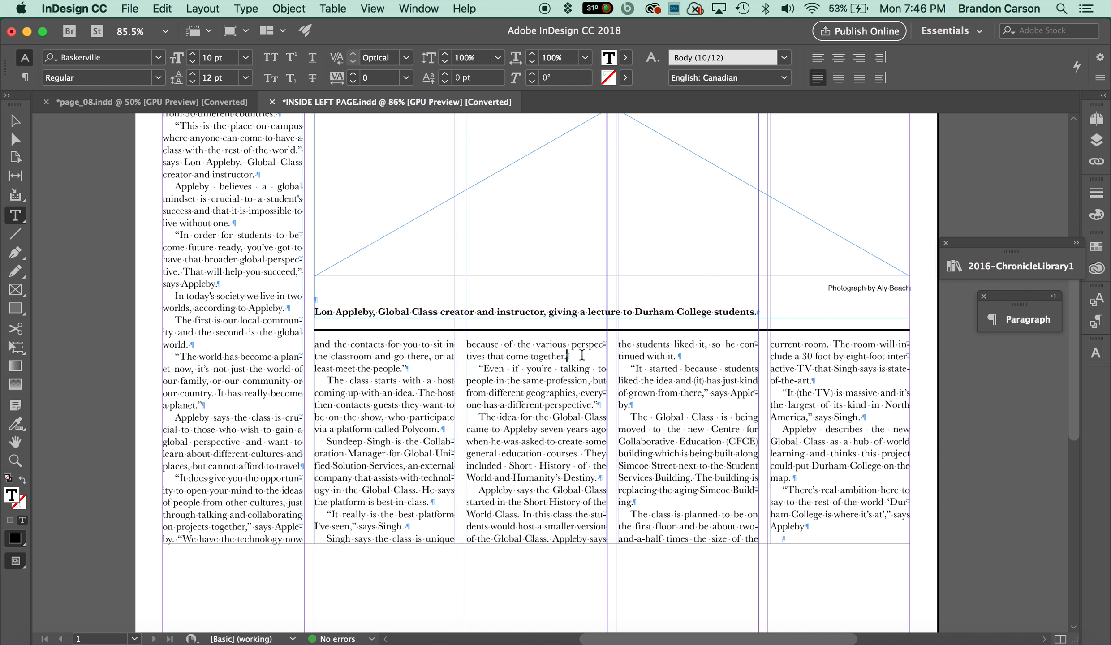
{"action": "key", "text": "Return"}
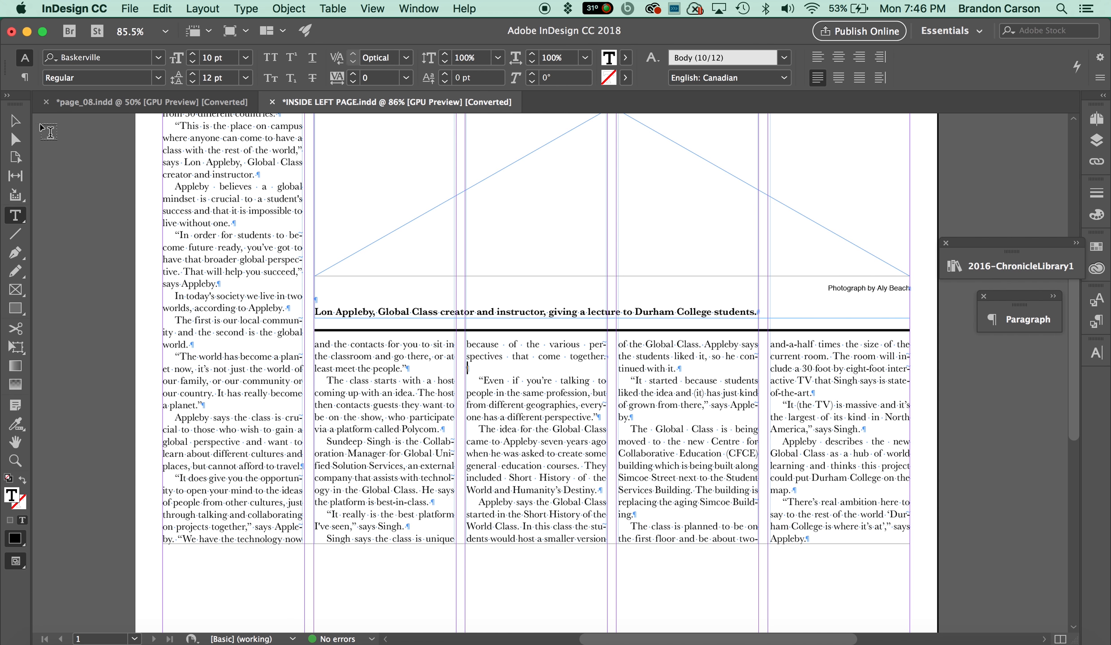
{"action": "key", "text": "Escape"}
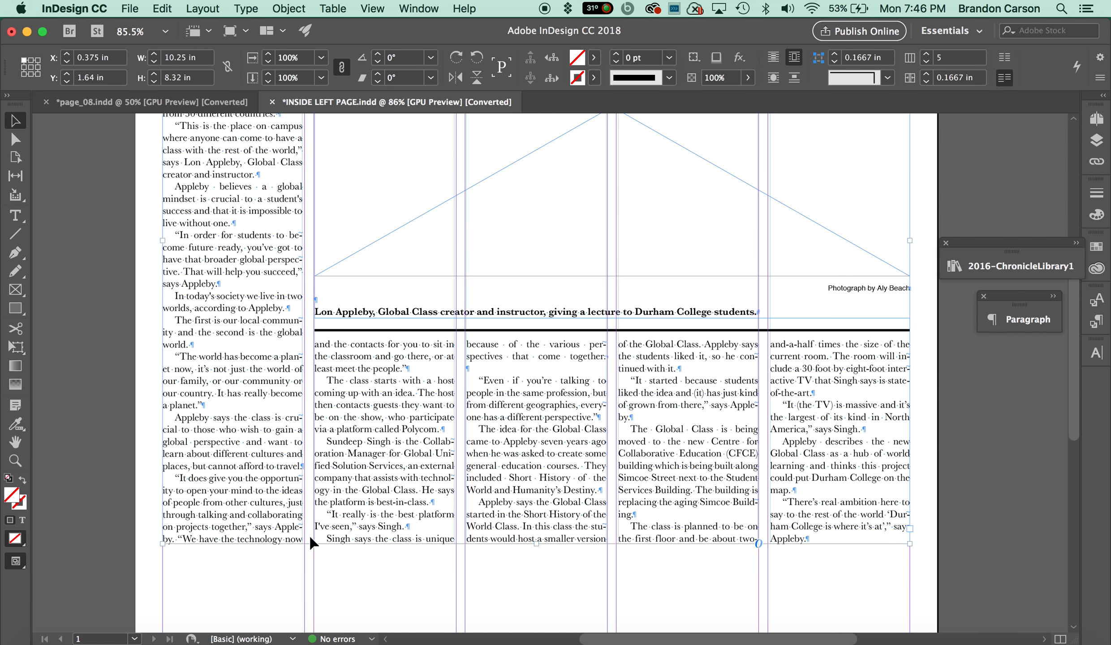
Scroll through the page to review the story columns and the empty space below them.
{"action": "scroll", "coordinate": [802, 374], "scroll_direction": "up", "scroll_amount": 10}
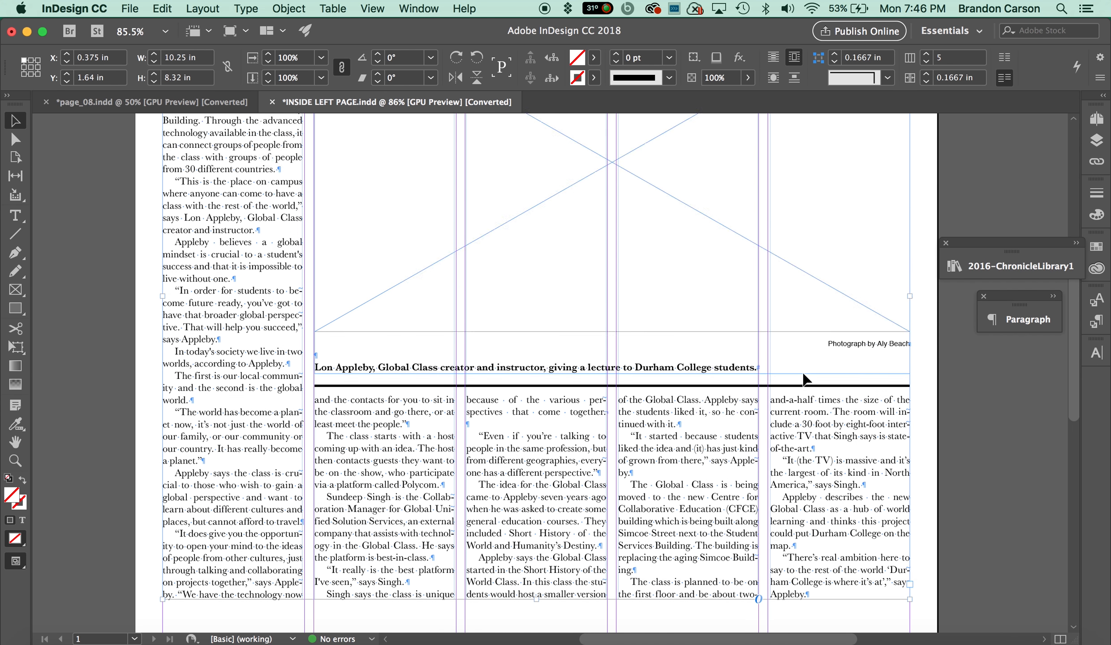
{"action": "scroll", "coordinate": [802, 404], "scroll_direction": "down", "scroll_amount": 7}
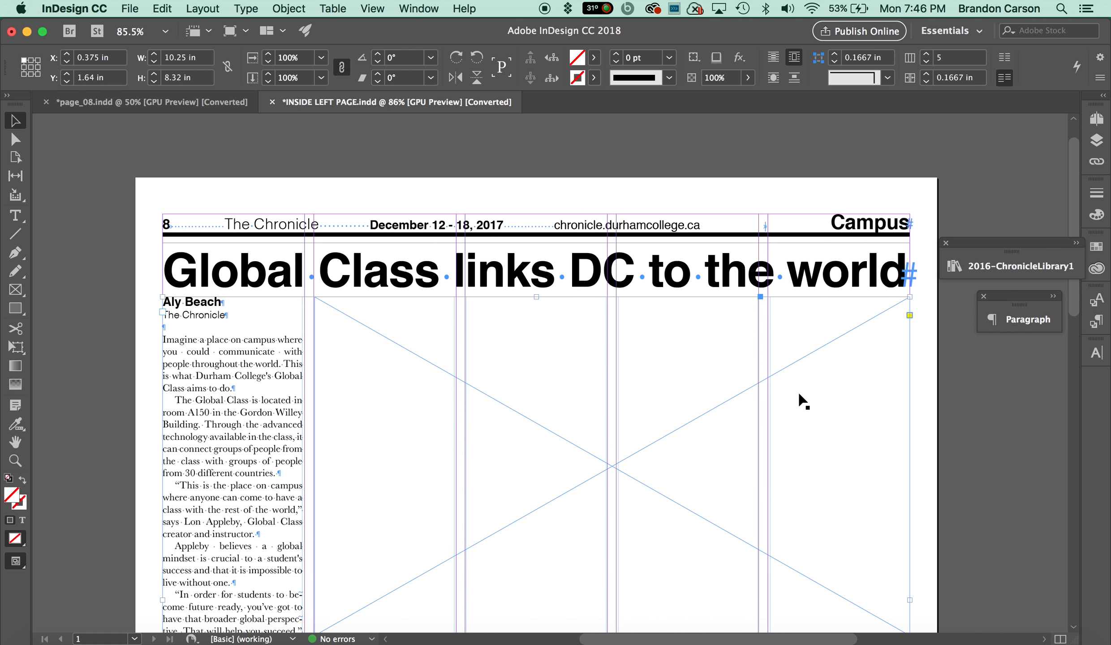
{"action": "scroll", "coordinate": [798, 421], "scroll_direction": "down", "scroll_amount": 20}
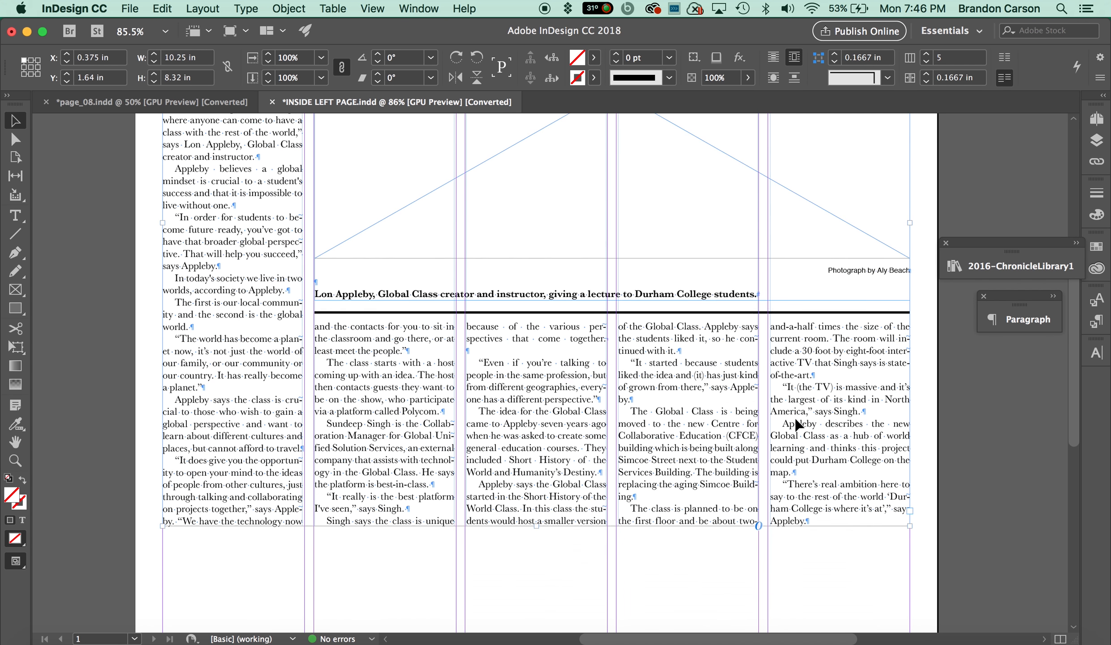
{"action": "scroll", "coordinate": [800, 428], "scroll_direction": "up", "scroll_amount": 5}
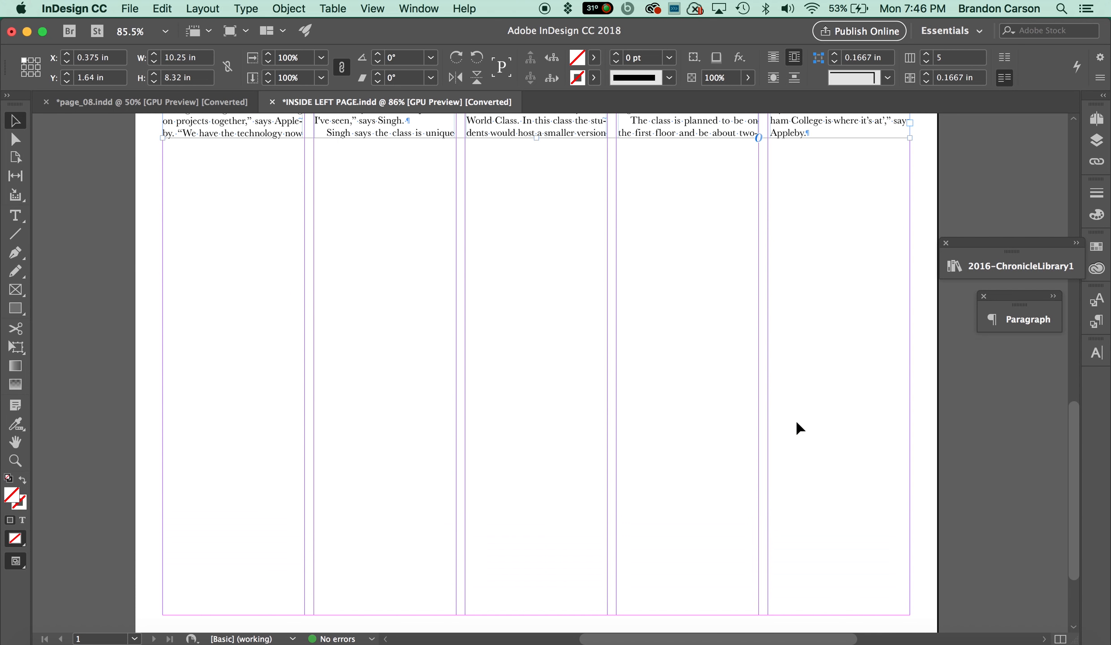
{"action": "scroll", "coordinate": [801, 428], "scroll_direction": "down", "scroll_amount": 4}
{"action": "scroll", "coordinate": [802, 428], "scroll_direction": "up", "scroll_amount": 20}
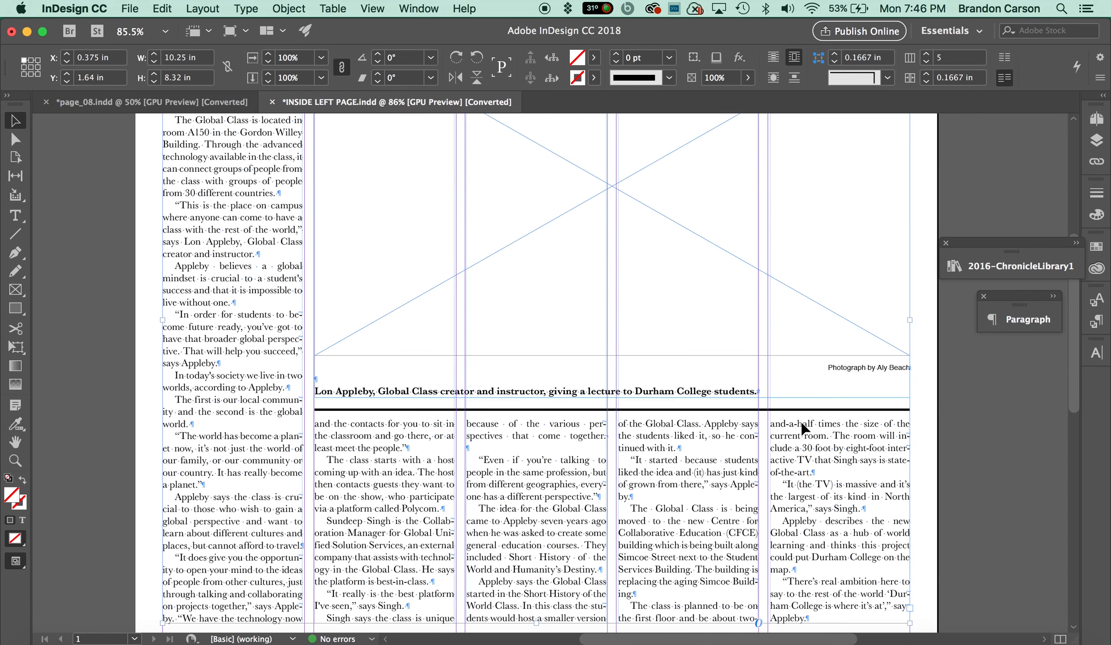
{"action": "scroll", "coordinate": [626, 375], "scroll_direction": "down", "scroll_amount": 1}
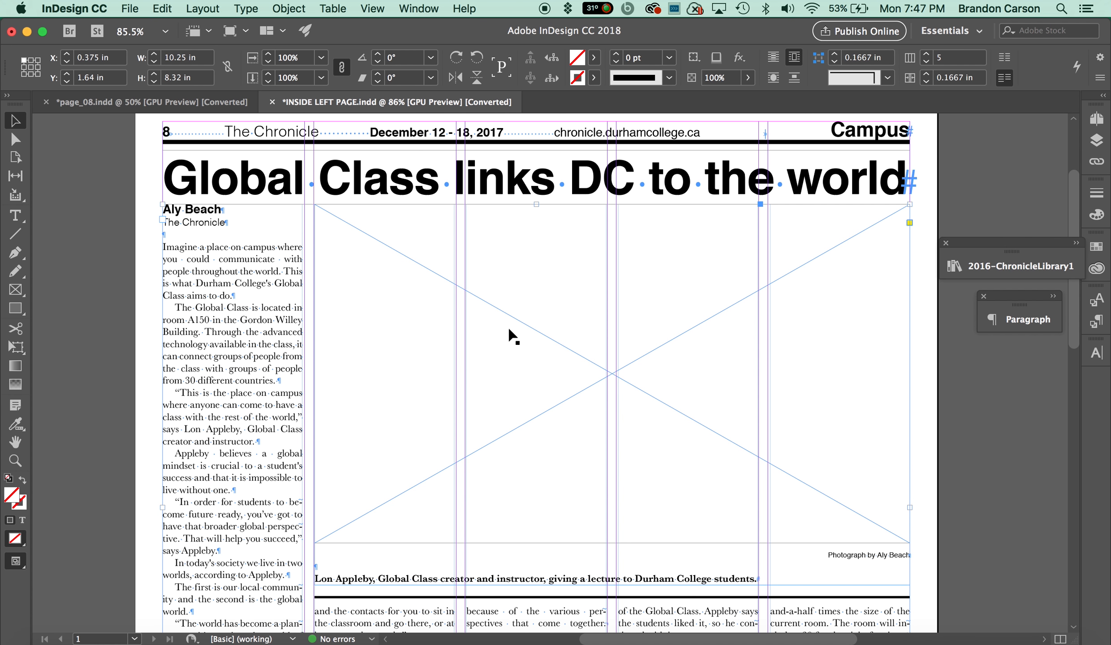
{"action": "scroll", "coordinate": [476, 349], "scroll_direction": "down", "scroll_amount": 14}
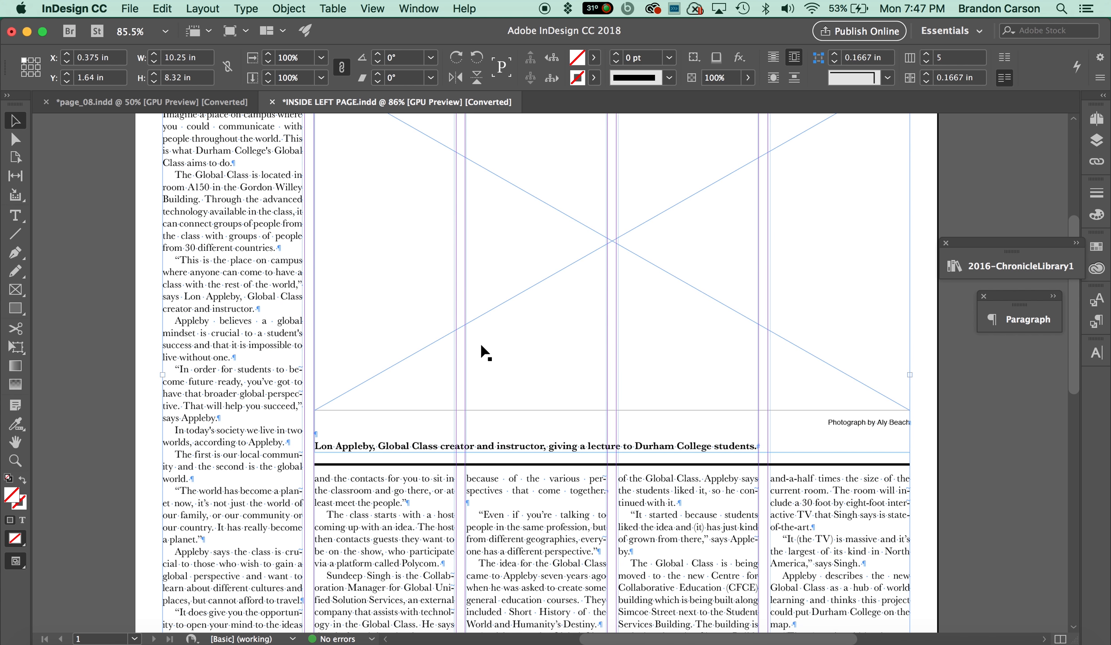
{"action": "scroll", "coordinate": [482, 349], "scroll_direction": "down", "scroll_amount": 5}
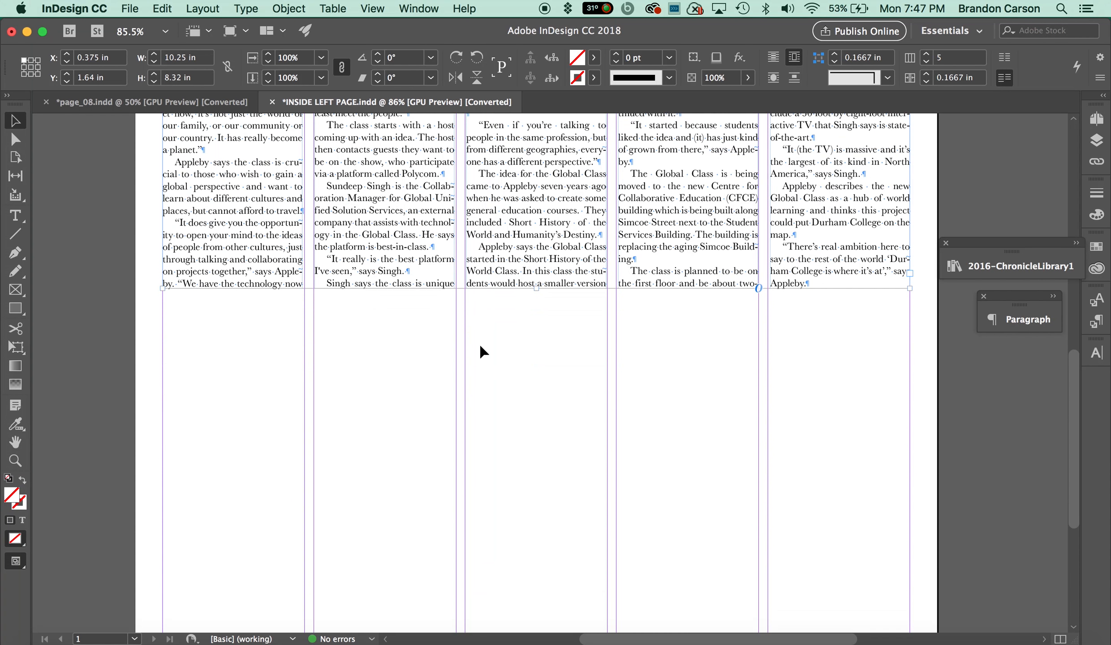
{"action": "scroll", "coordinate": [482, 352], "scroll_direction": "down", "scroll_amount": 2}
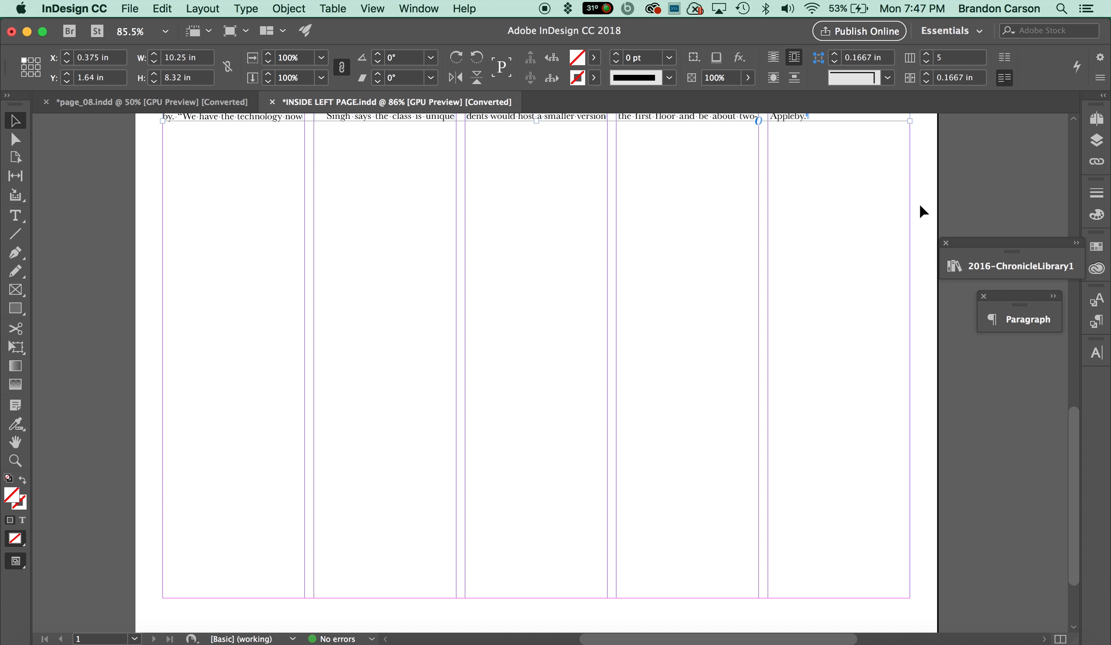
Place a 5-col hed reg headline frame from the library below the Global Class story.
{"action": "left_click", "coordinate": [1003, 270]}
{"action": "scroll", "coordinate": [755, 364], "scroll_direction": "up", "scroll_amount": 4}
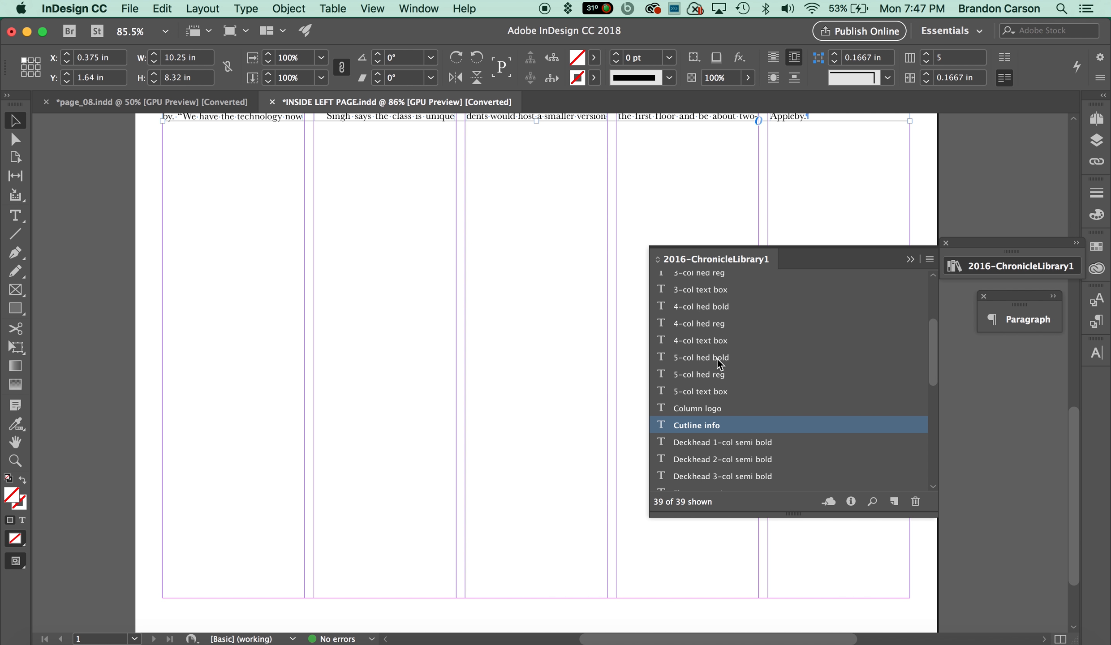
{"action": "left_click", "coordinate": [714, 381]}
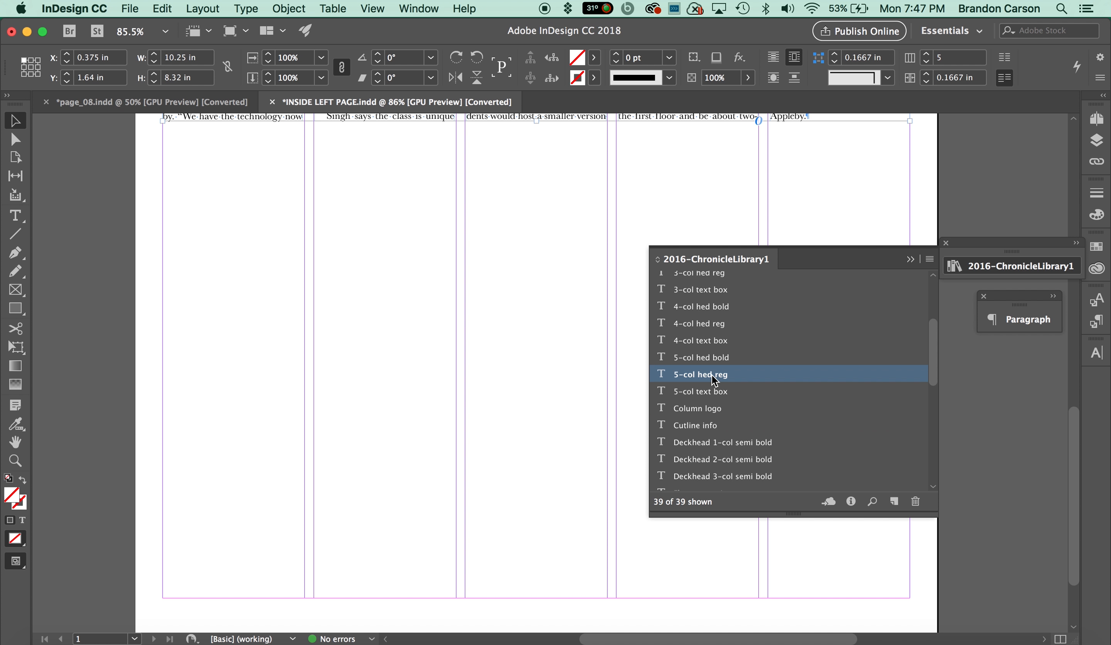
{"action": "left_click_drag", "start_coordinate": [708, 377], "coordinate": [537, 157]}
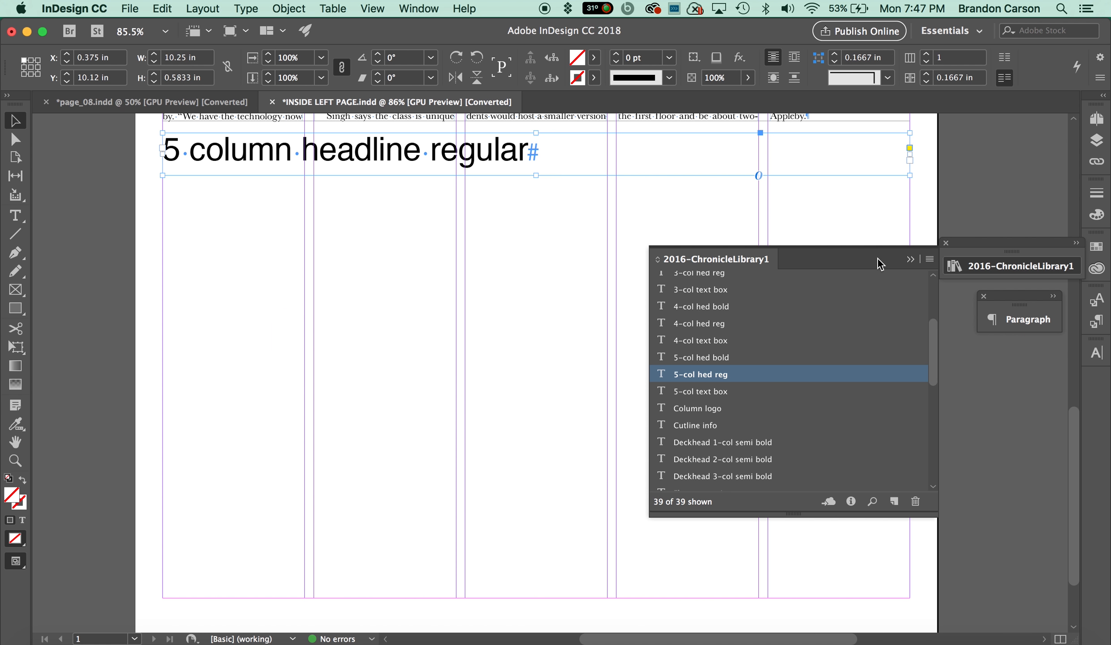
Switch to the page_08 reference and copy the 'Fire prevention week comes to Durham College' headline.
{"action": "left_click", "coordinate": [910, 260]}
{"action": "scroll", "coordinate": [583, 292], "scroll_direction": "up", "scroll_amount": 10}
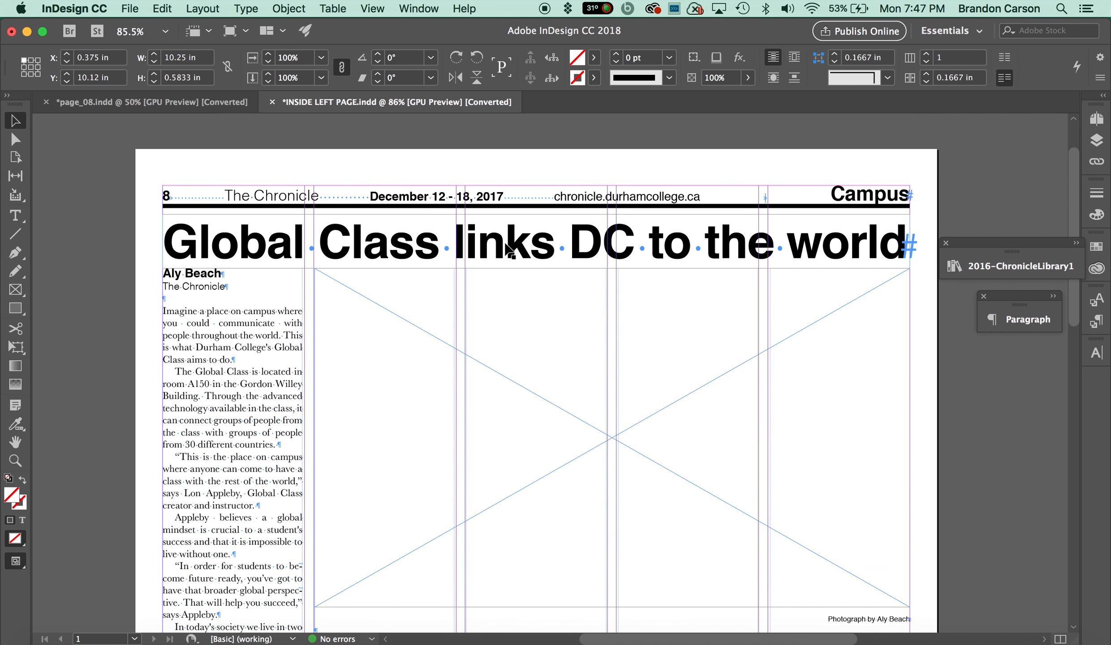
{"action": "scroll", "coordinate": [516, 269], "scroll_direction": "down", "scroll_amount": 10}
{"action": "scroll", "coordinate": [434, 327], "scroll_direction": "down", "scroll_amount": 1}
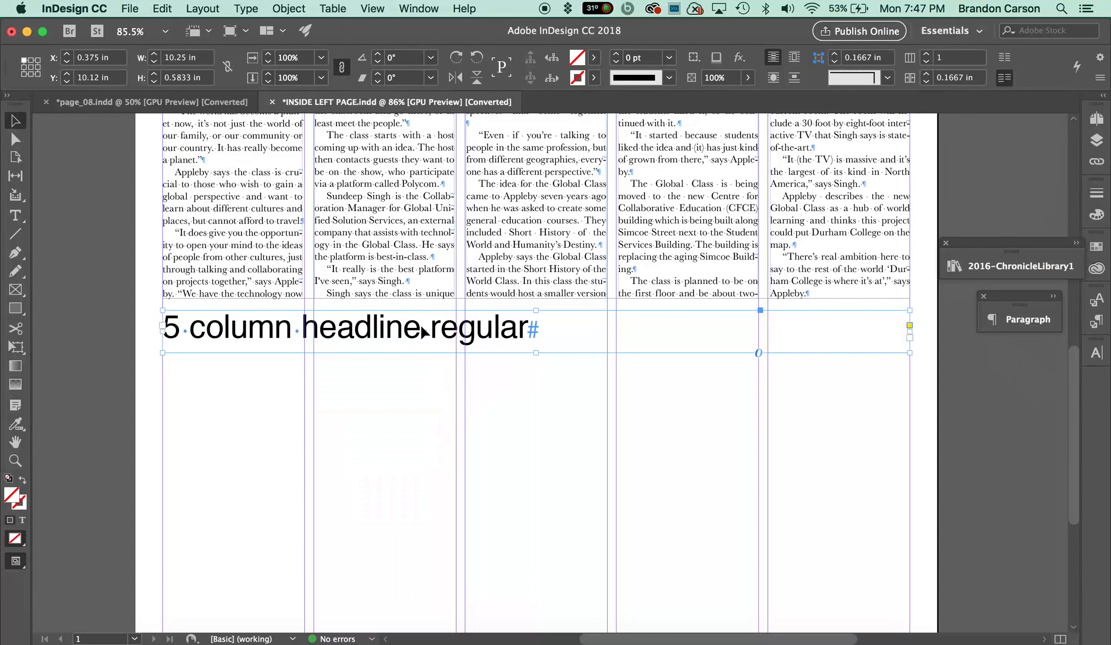
{"action": "left_click", "coordinate": [168, 102]}
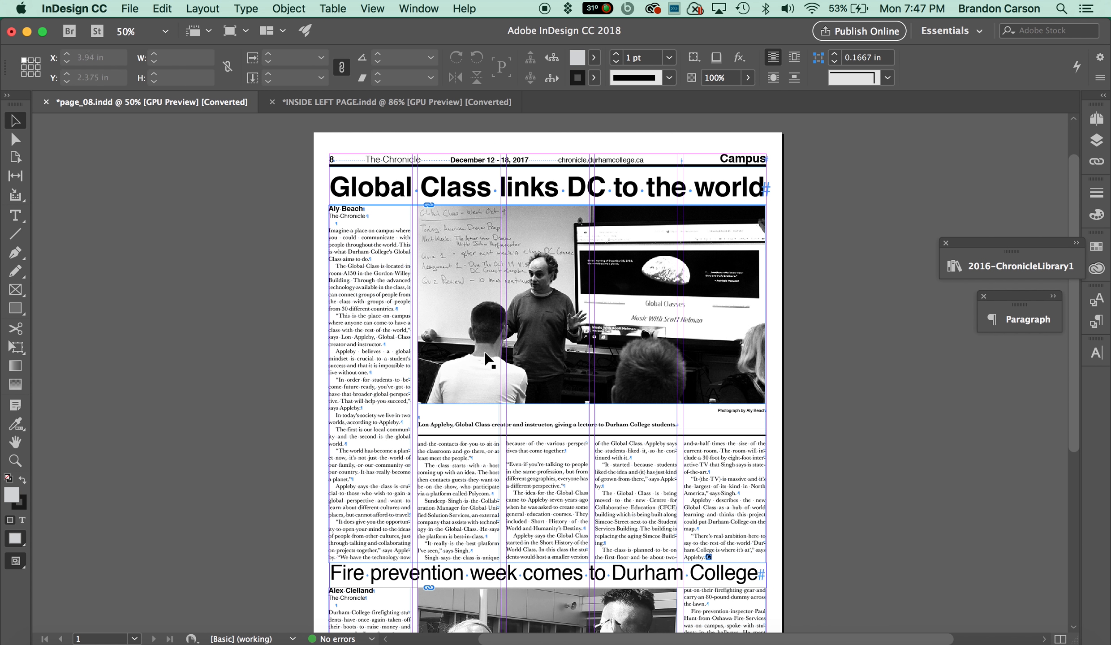
{"action": "scroll", "coordinate": [489, 429], "scroll_direction": "down", "scroll_amount": 2}
{"action": "scroll", "coordinate": [493, 437], "scroll_direction": "down", "scroll_amount": 3}
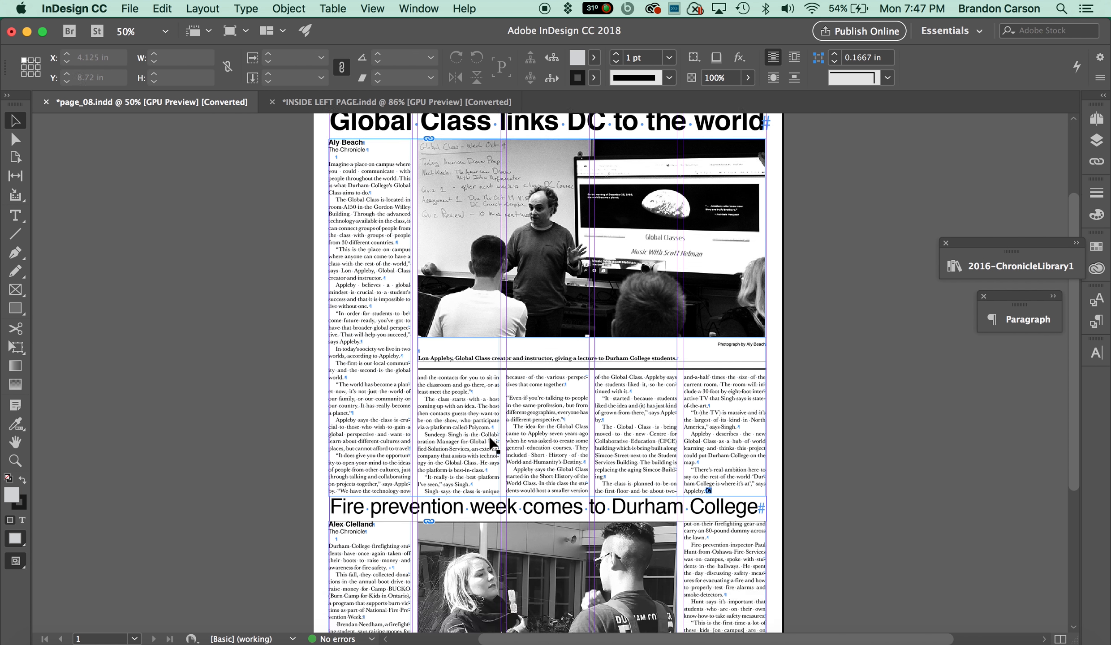
{"action": "triple_click", "coordinate": [462, 437]}
{"action": "key", "text": "super+c"}
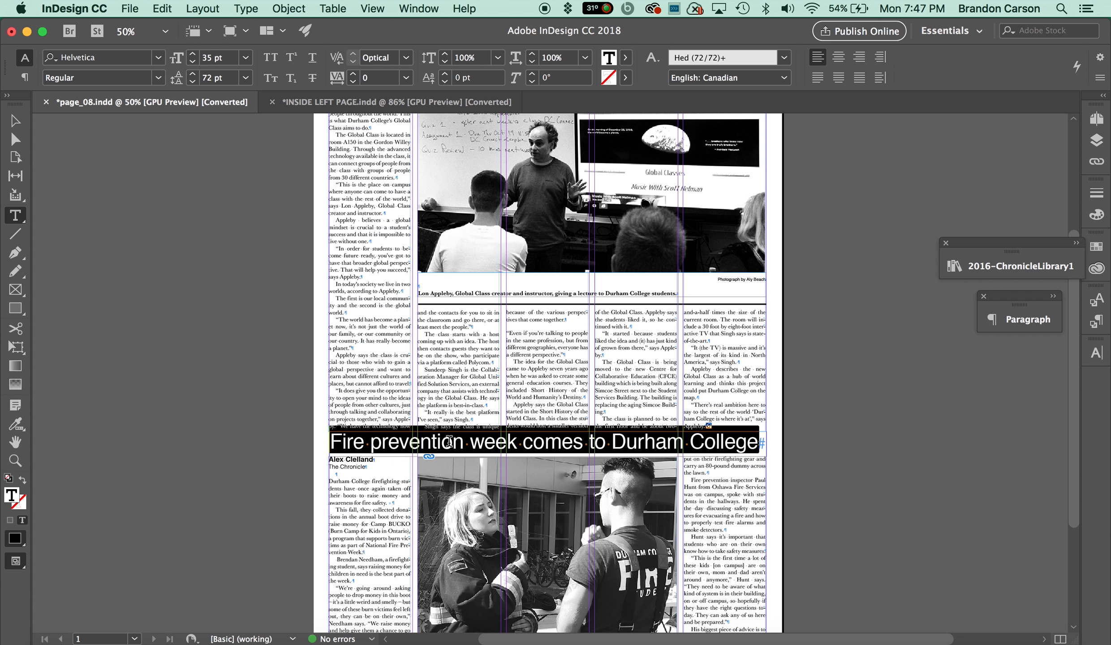
{"action": "left_click", "coordinate": [446, 444]}
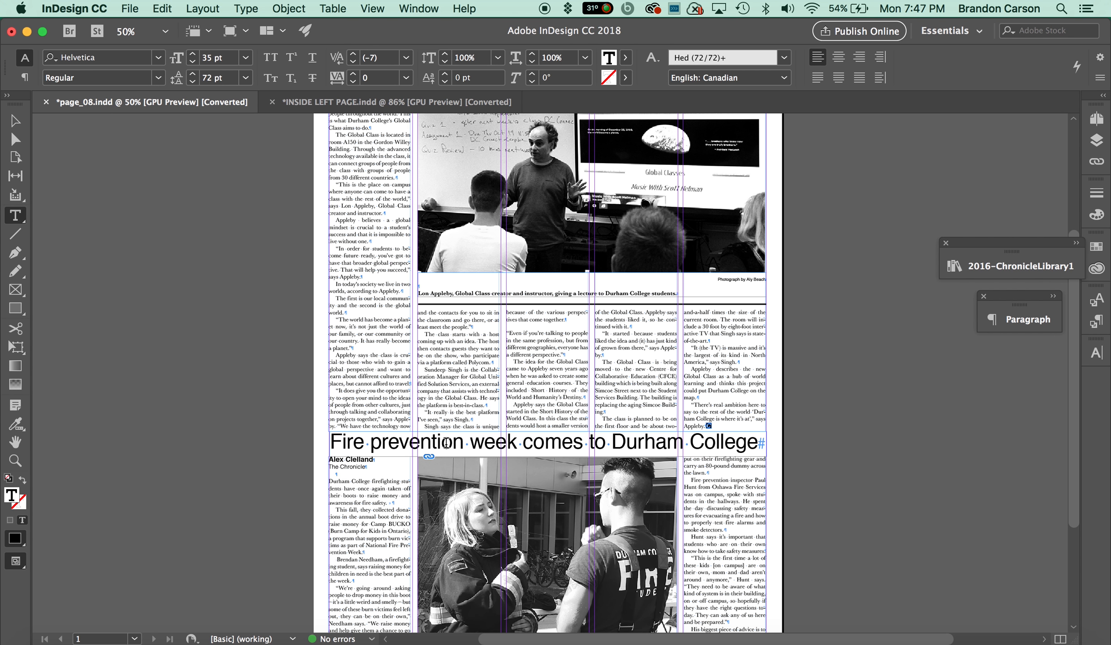
{"action": "triple_click", "coordinate": [383, 442]}
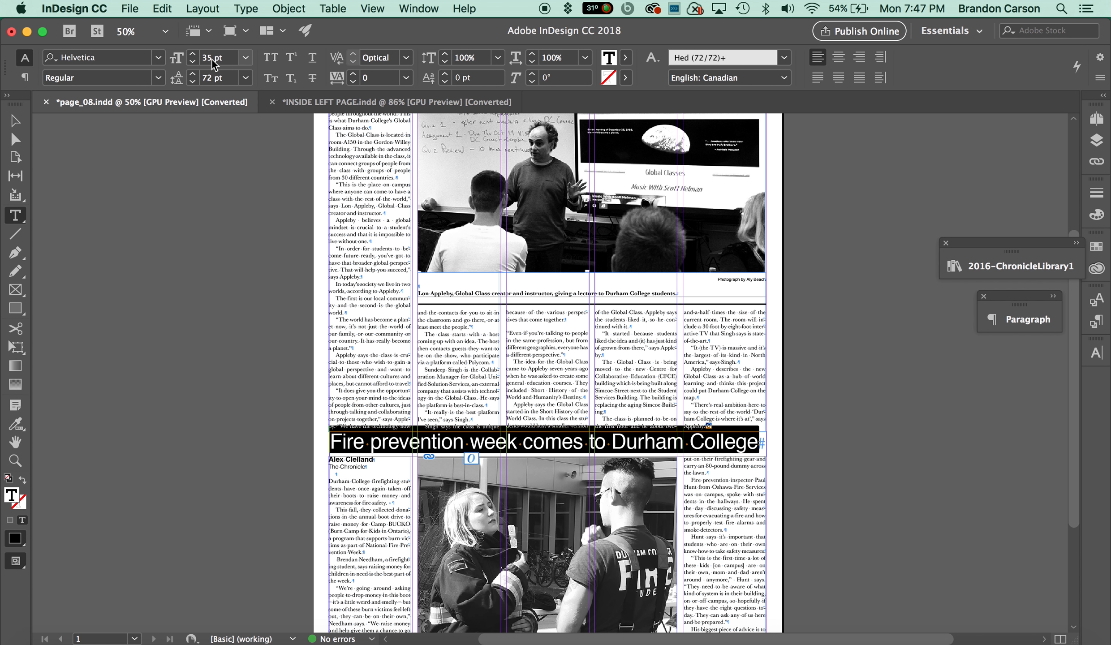
Paste the copied headline over the '5 column headline regular' placeholder text.
{"action": "left_click", "coordinate": [456, 104]}
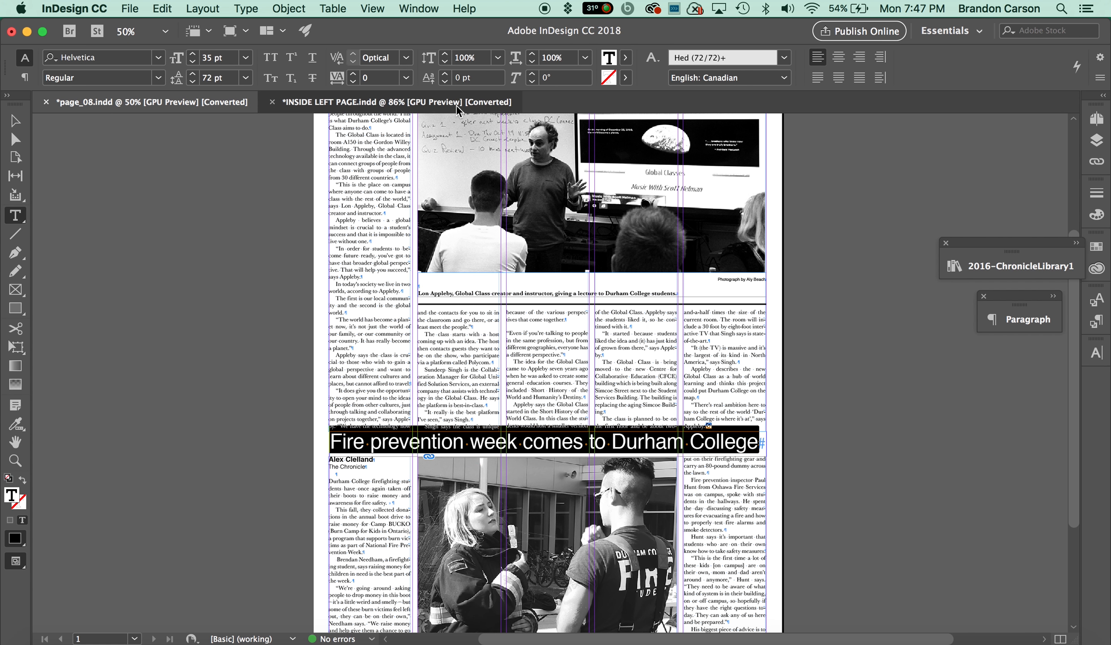
{"action": "triple_click", "coordinate": [385, 328]}
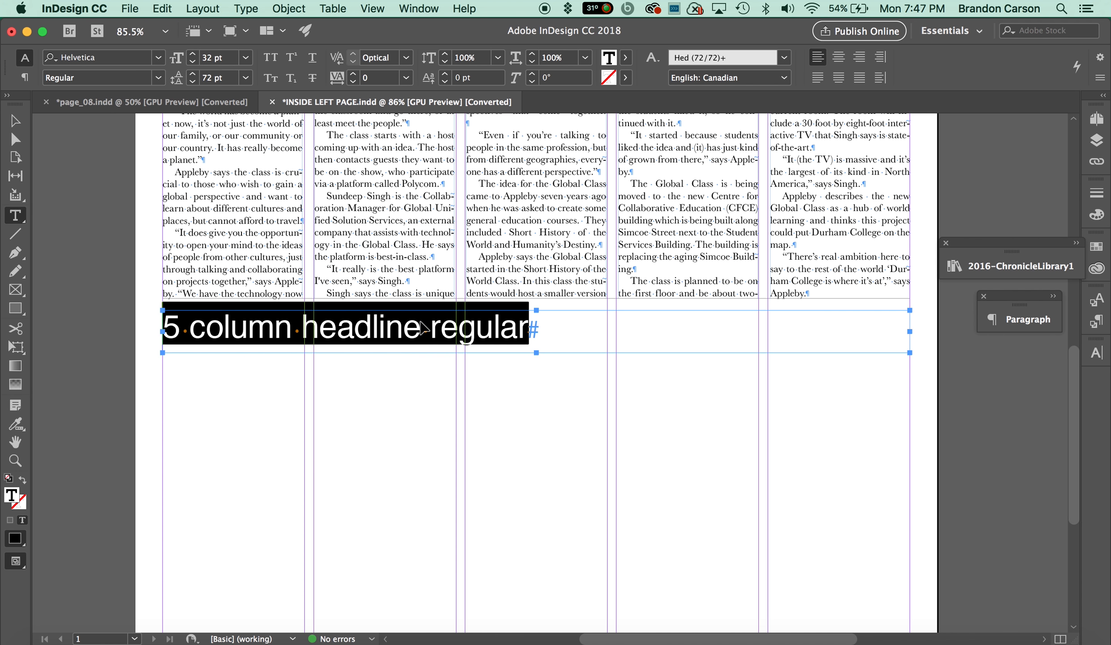
{"action": "key", "text": "super+v"}
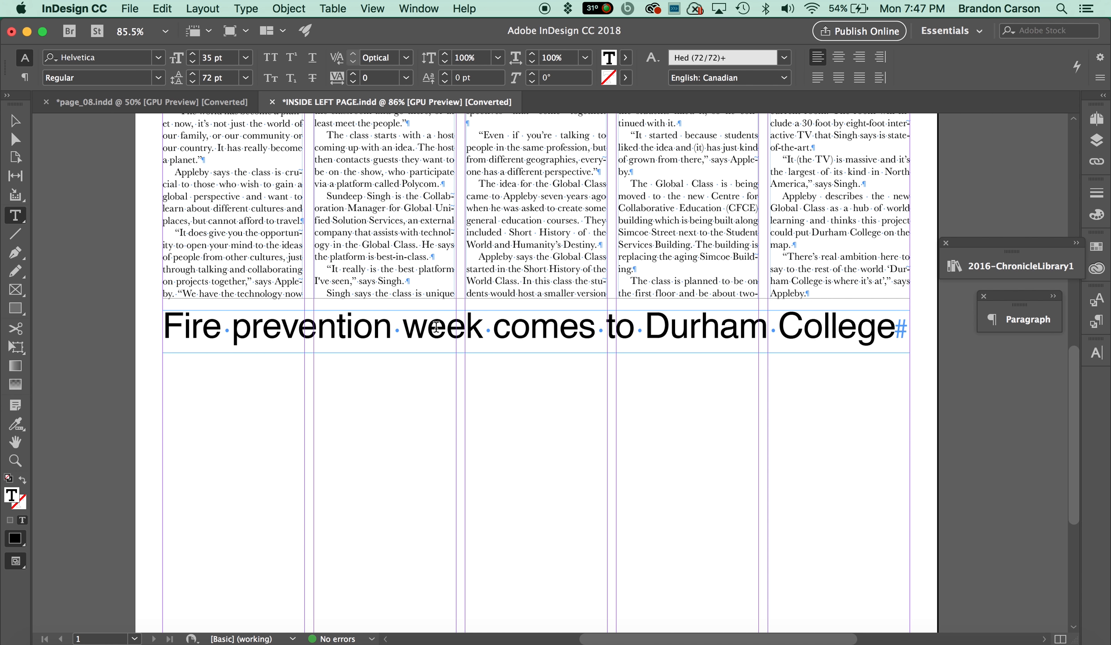
Set the pasted headline's font size to 35 pt.
{"action": "triple_click", "coordinate": [444, 328]}
{"action": "double_click", "coordinate": [210, 56]}
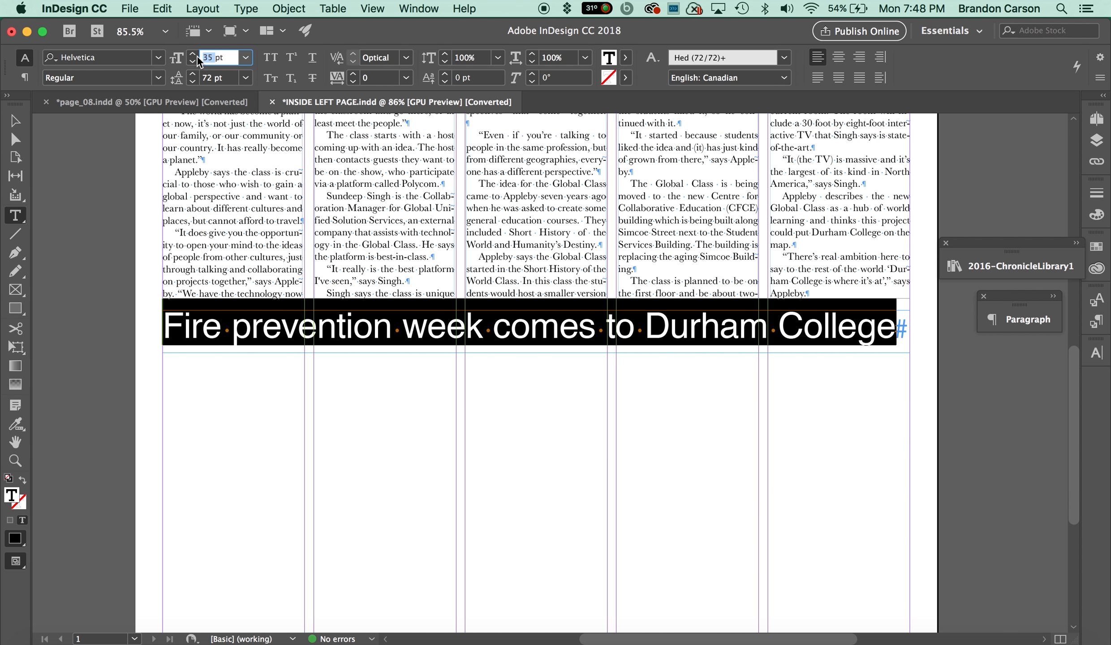
{"action": "key", "text": "Return"}
{"action": "left_click", "coordinate": [511, 330]}
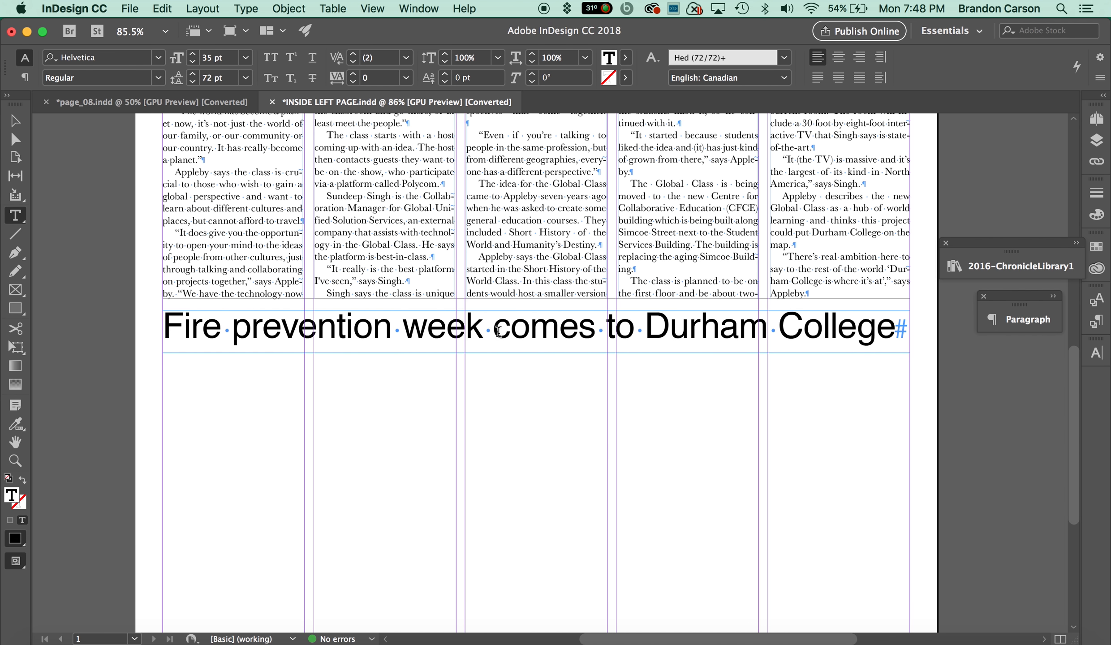
Place a 5-col text box from the library under the new headline and stretch it to the bottom margin, about 5.8 in high.
{"action": "scroll", "coordinate": [269, 190], "scroll_direction": "down", "scroll_amount": 5}
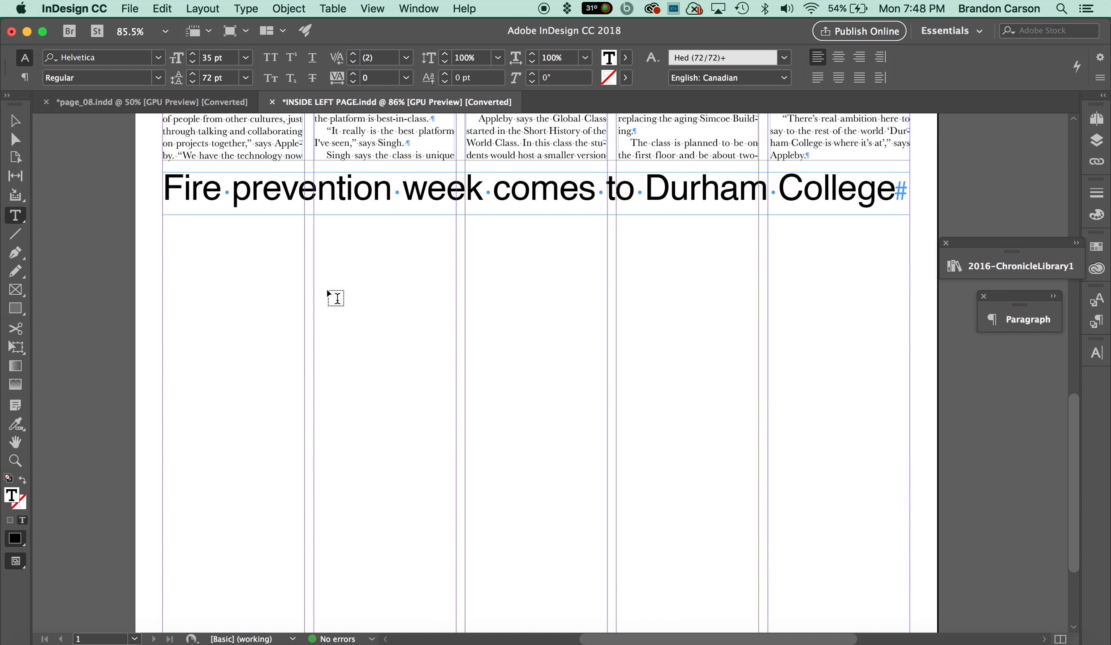
{"action": "scroll", "coordinate": [446, 335], "scroll_direction": "up", "scroll_amount": 10}
{"action": "scroll", "coordinate": [445, 331], "scroll_direction": "up", "scroll_amount": 15}
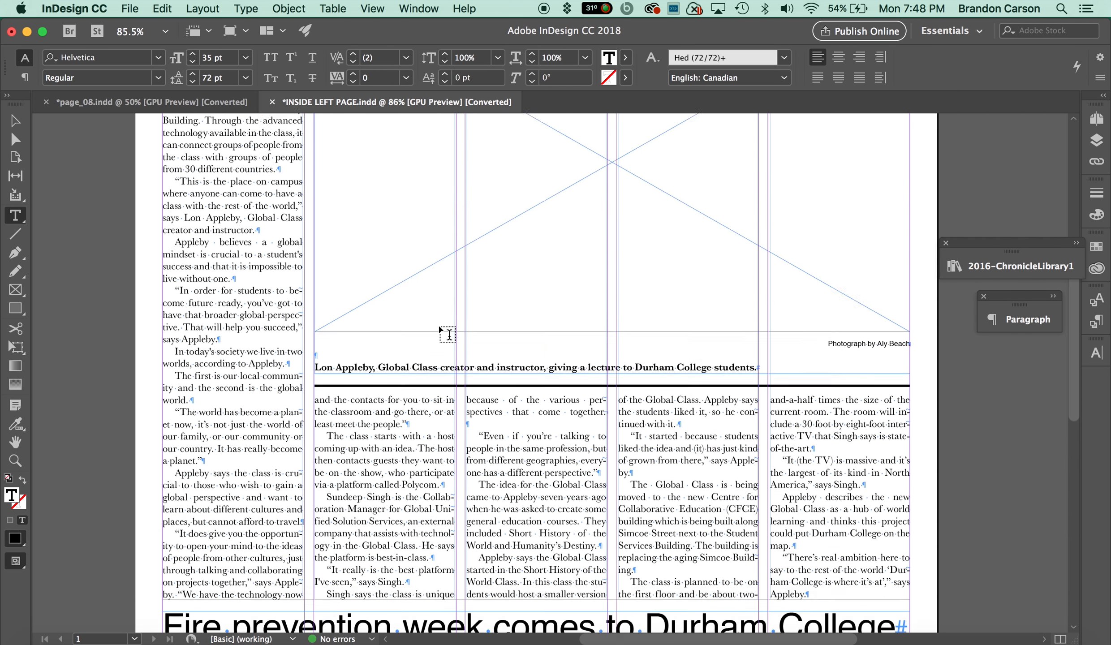
{"action": "scroll", "coordinate": [253, 247], "scroll_direction": "down", "scroll_amount": 3}
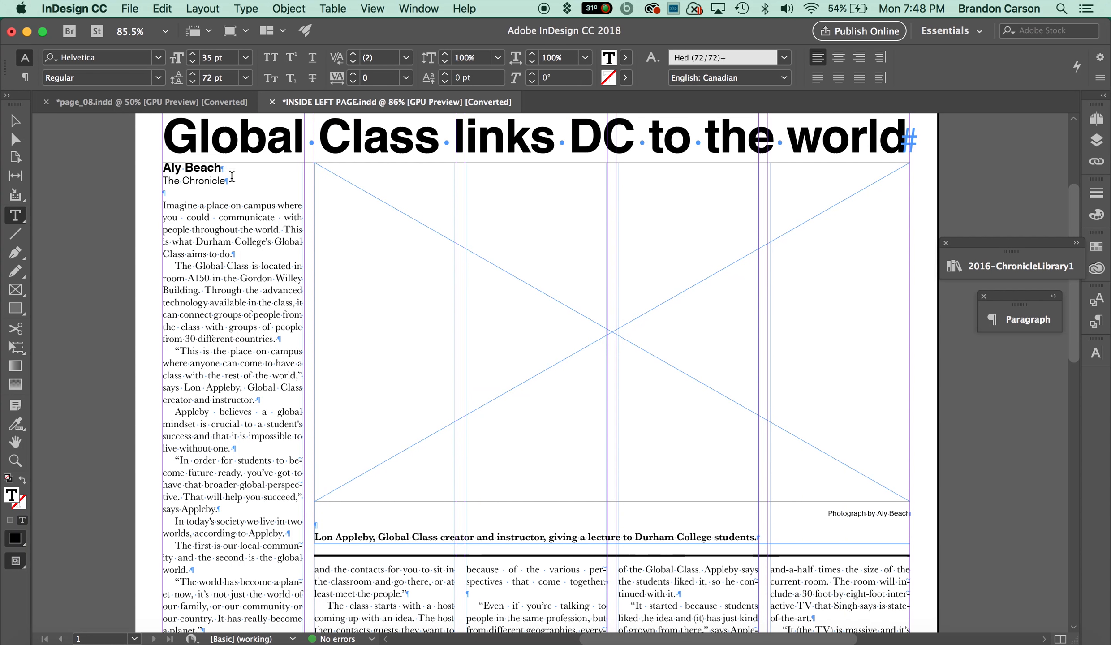
{"action": "scroll", "coordinate": [238, 192], "scroll_direction": "down", "scroll_amount": 7}
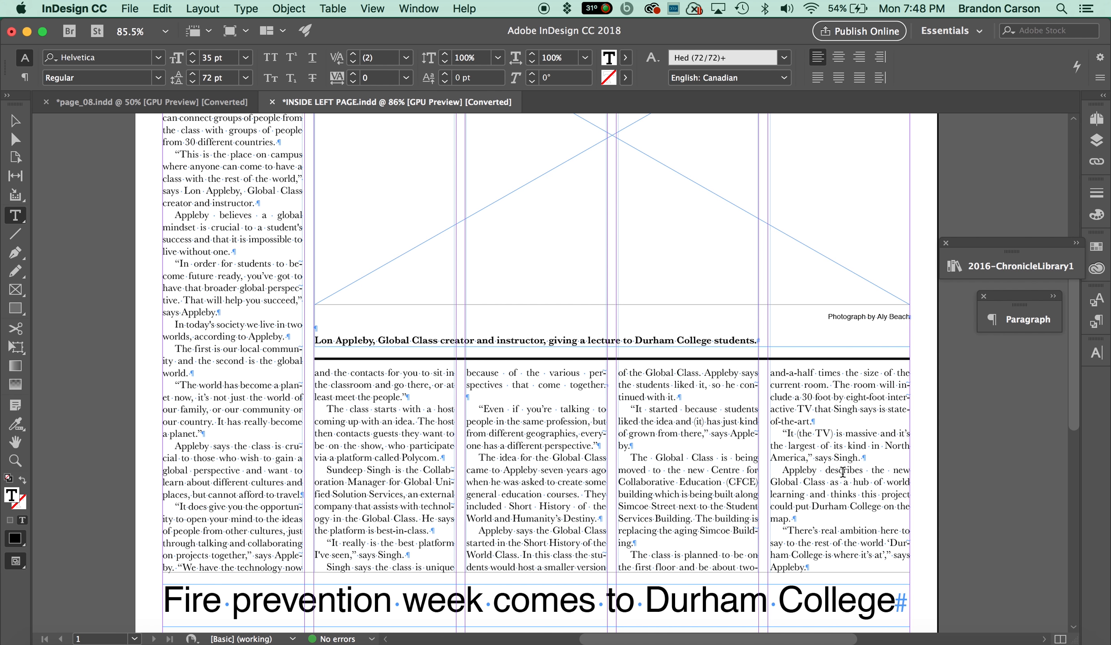
{"action": "scroll", "coordinate": [843, 472], "scroll_direction": "down", "scroll_amount": 10}
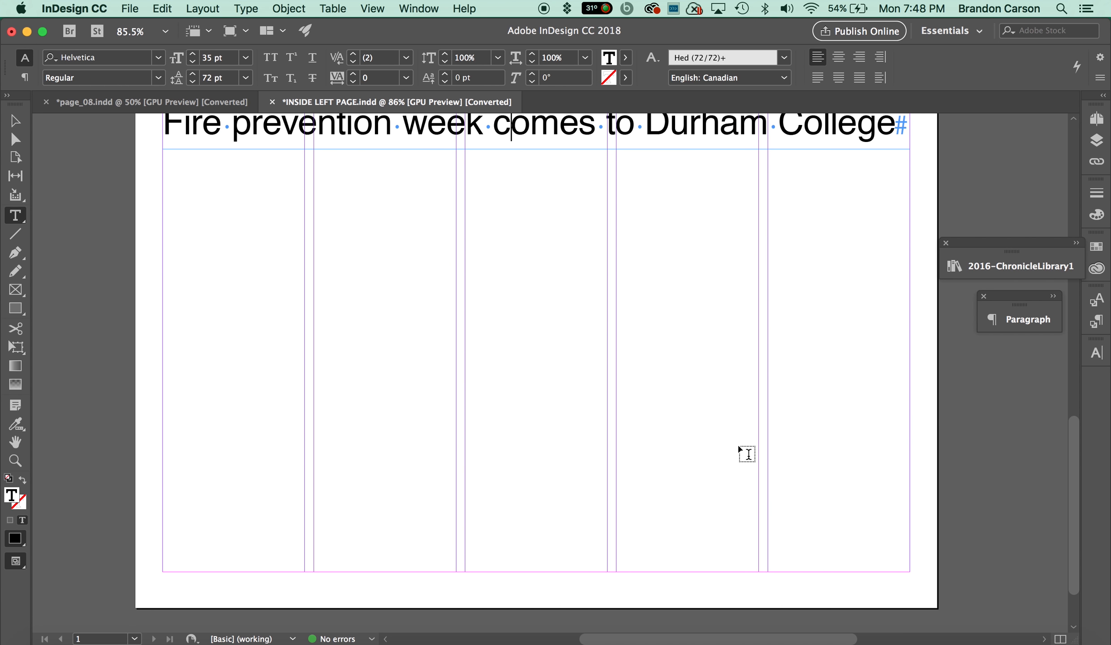
{"action": "left_click", "coordinate": [14, 123]}
{"action": "left_click", "coordinate": [993, 271]}
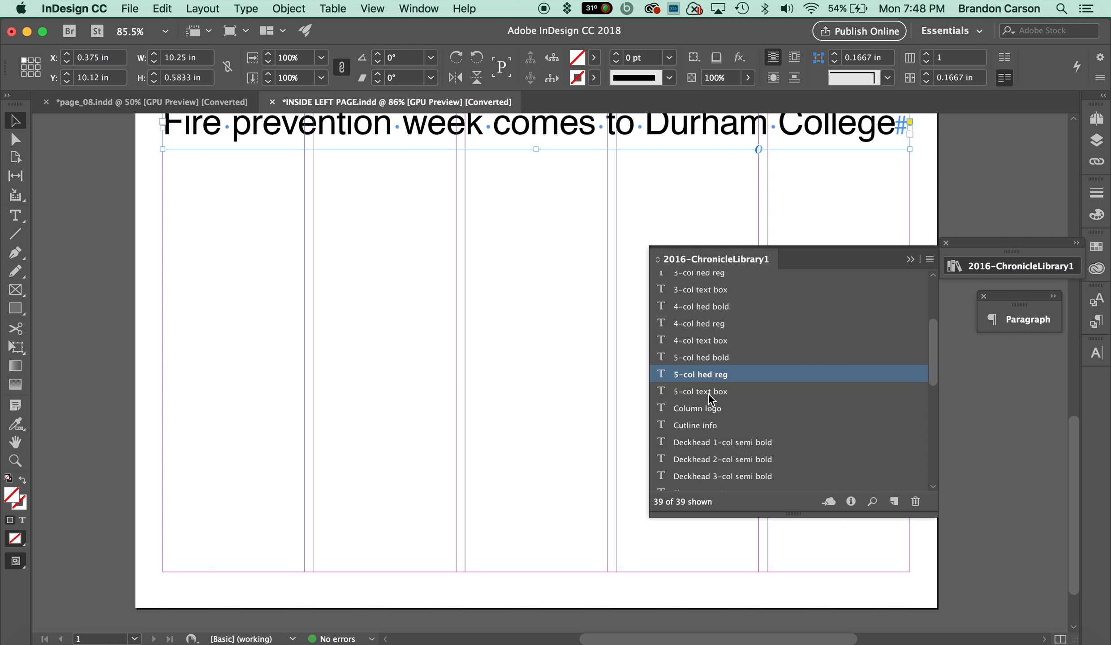
{"action": "left_click_drag", "start_coordinate": [709, 395], "coordinate": [536, 319]}
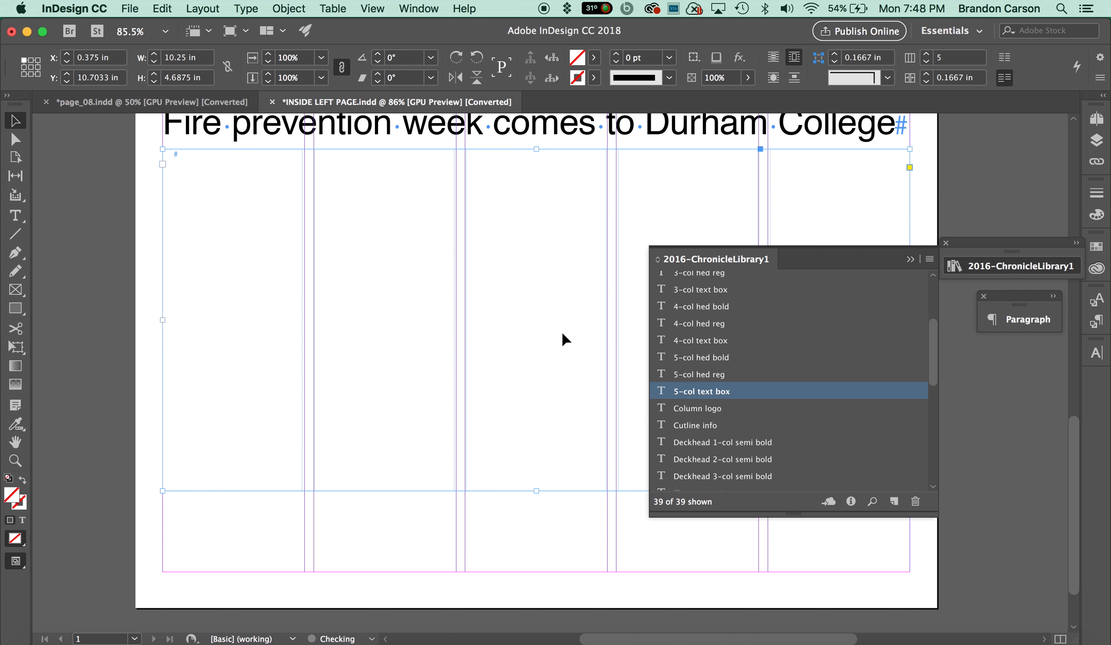
{"action": "left_click_drag", "start_coordinate": [537, 492], "coordinate": [545, 572]}
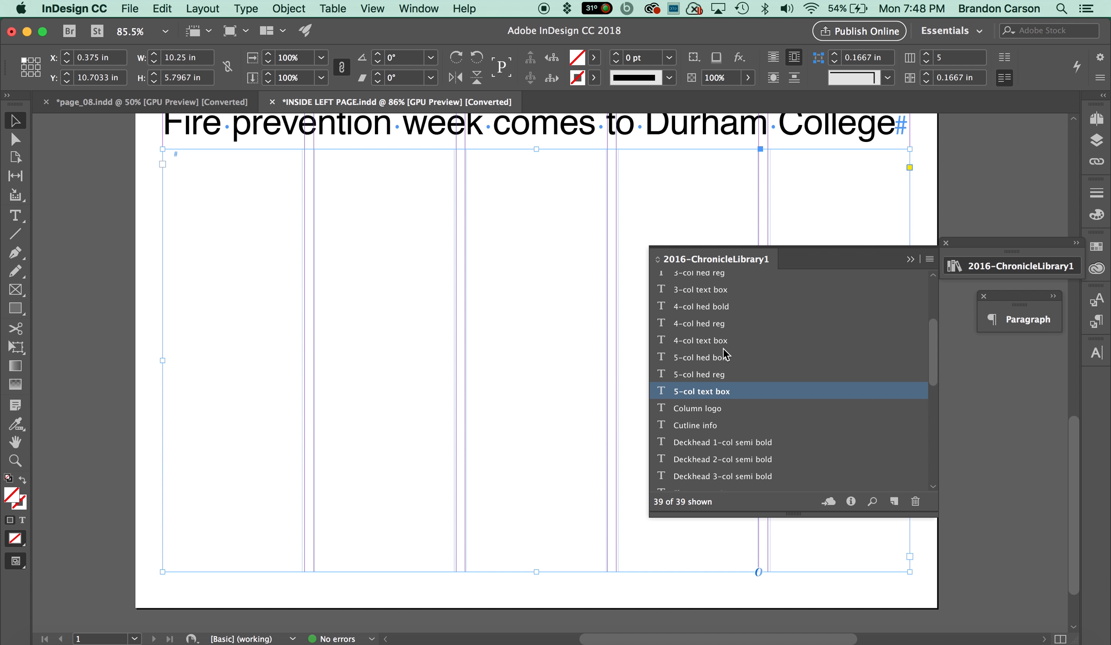
Place a 'Picture box, inside page' from the library under the headline, spanning the middle columns, about 6.08 × 4.85 in.
{"action": "scroll", "coordinate": [728, 357], "scroll_direction": "down", "scroll_amount": 1}
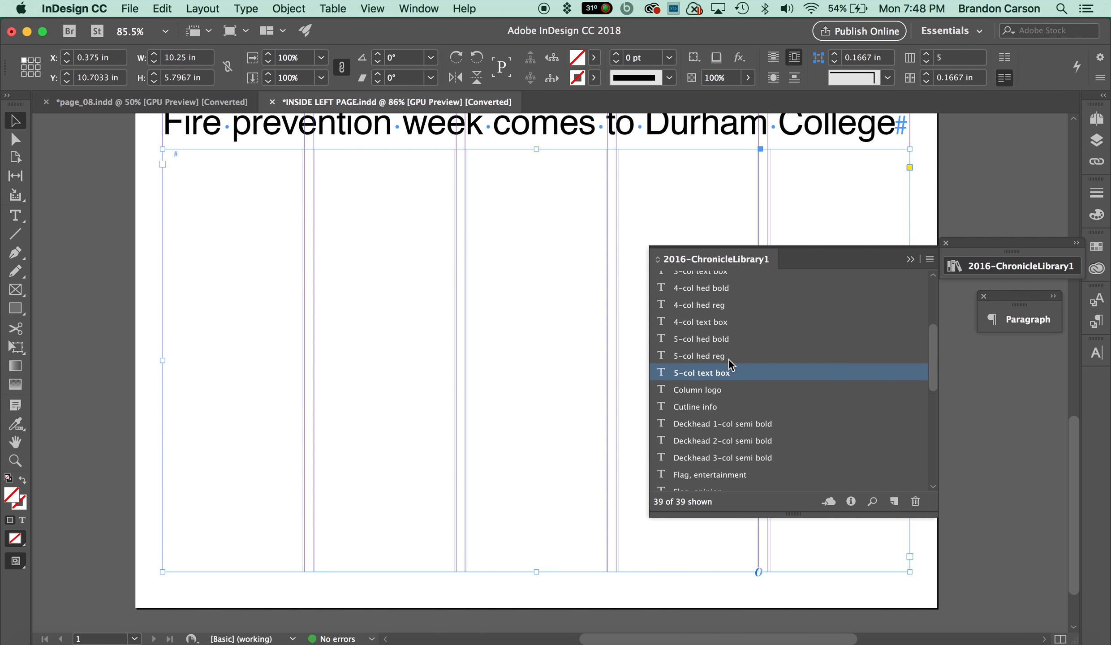
{"action": "scroll", "coordinate": [729, 360], "scroll_direction": "down", "scroll_amount": 10}
{"action": "scroll", "coordinate": [727, 363], "scroll_direction": "down", "scroll_amount": 1}
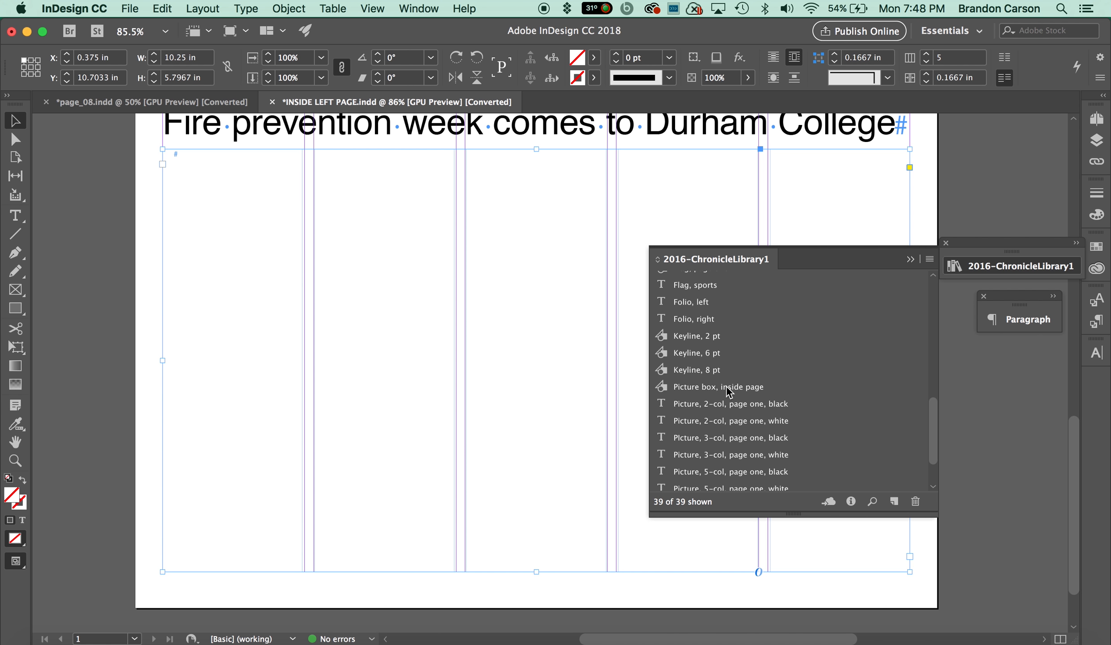
{"action": "left_click_drag", "start_coordinate": [723, 390], "coordinate": [536, 327]}
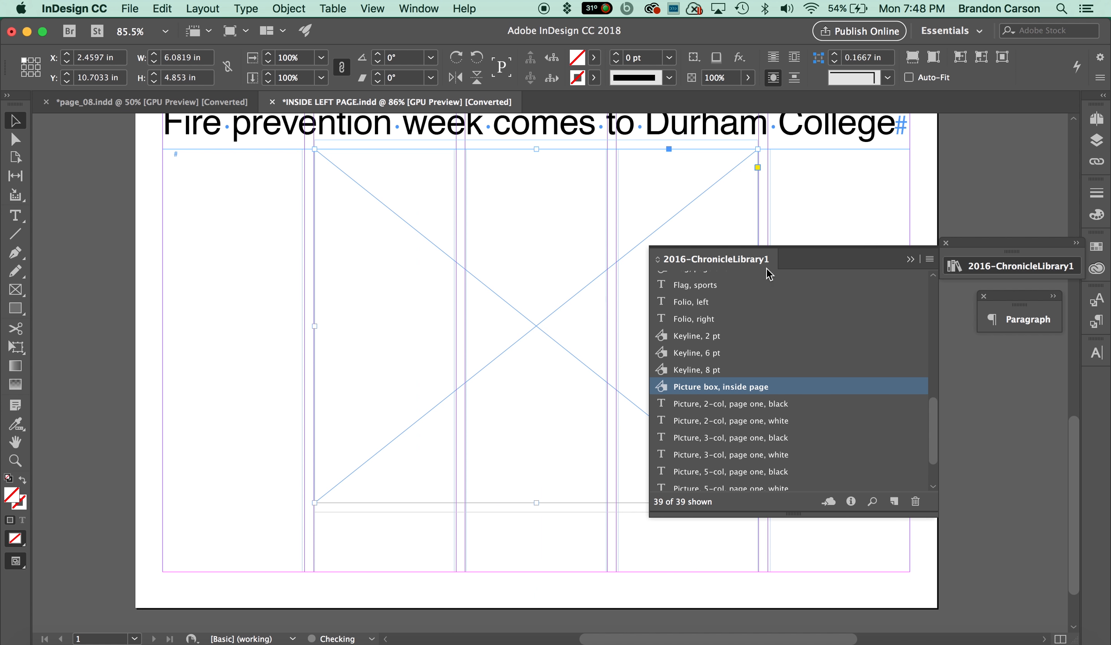
{"action": "left_click", "coordinate": [911, 259]}
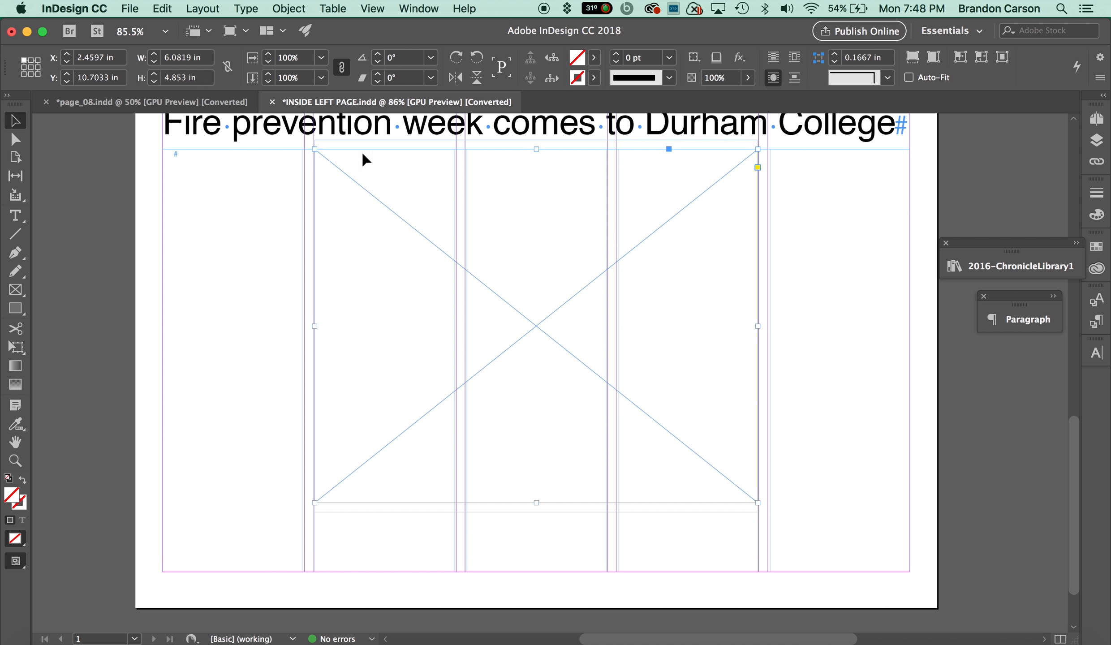
Check the photo height in the page_08 reference and set the picture box's height to 4.2767 in.
{"action": "left_click", "coordinate": [186, 102]}
{"action": "scroll", "coordinate": [499, 473], "scroll_direction": "down", "scroll_amount": 5}
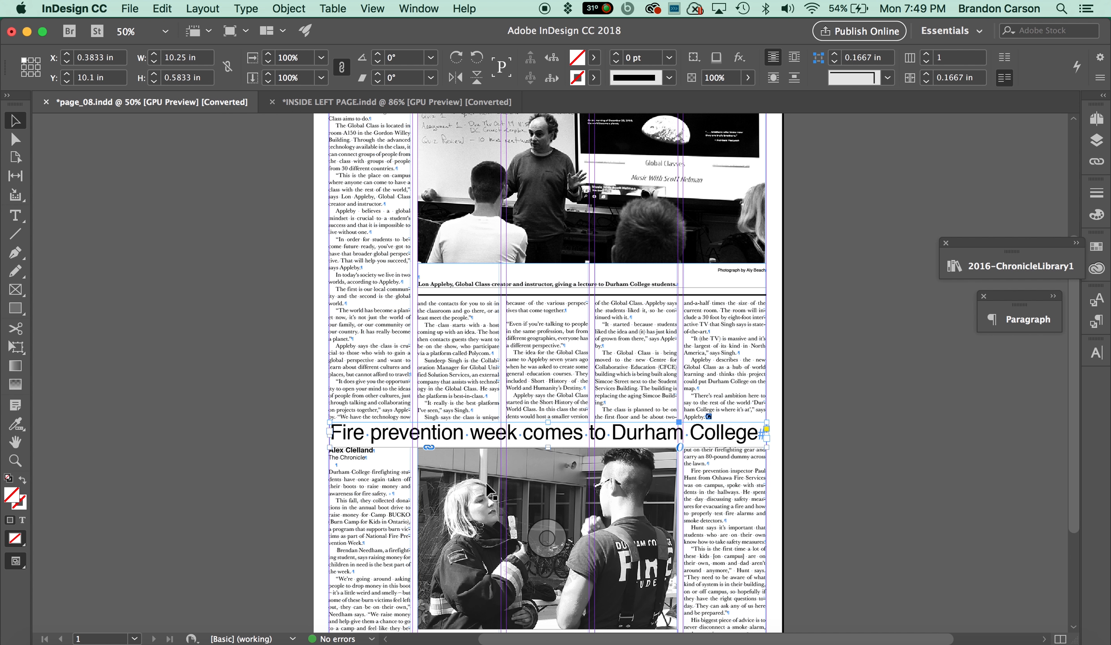
{"action": "left_click", "coordinate": [466, 358]}
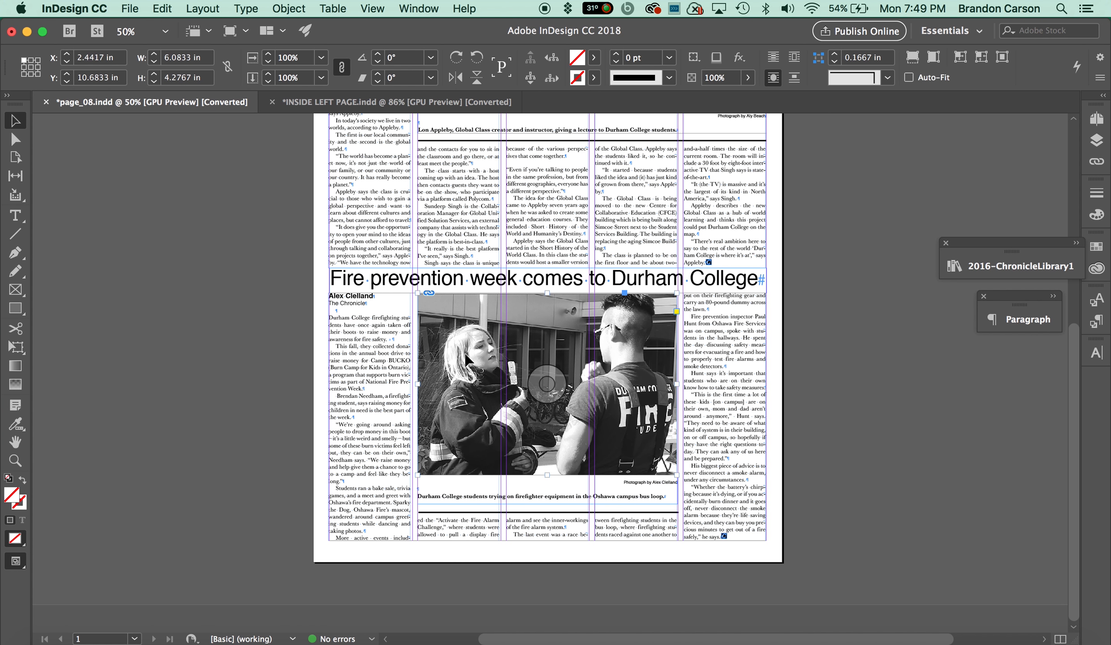
{"action": "double_click", "coordinate": [171, 78]}
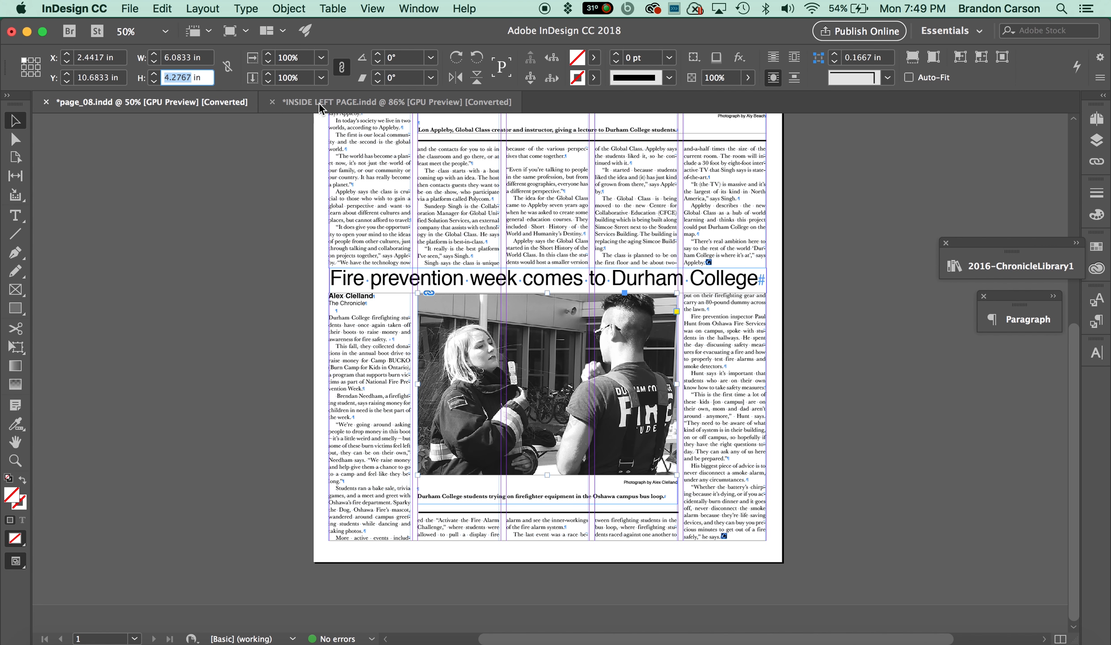
{"action": "left_click", "coordinate": [336, 103]}
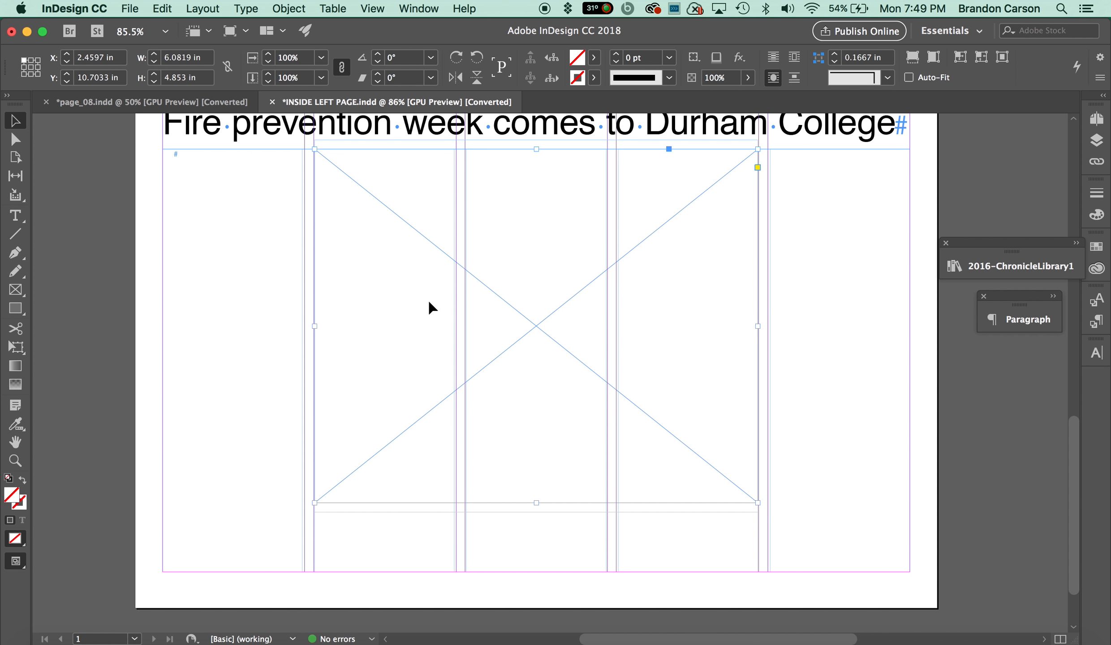
{"action": "double_click", "coordinate": [175, 78]}
{"action": "type", "text": "4.2767"}
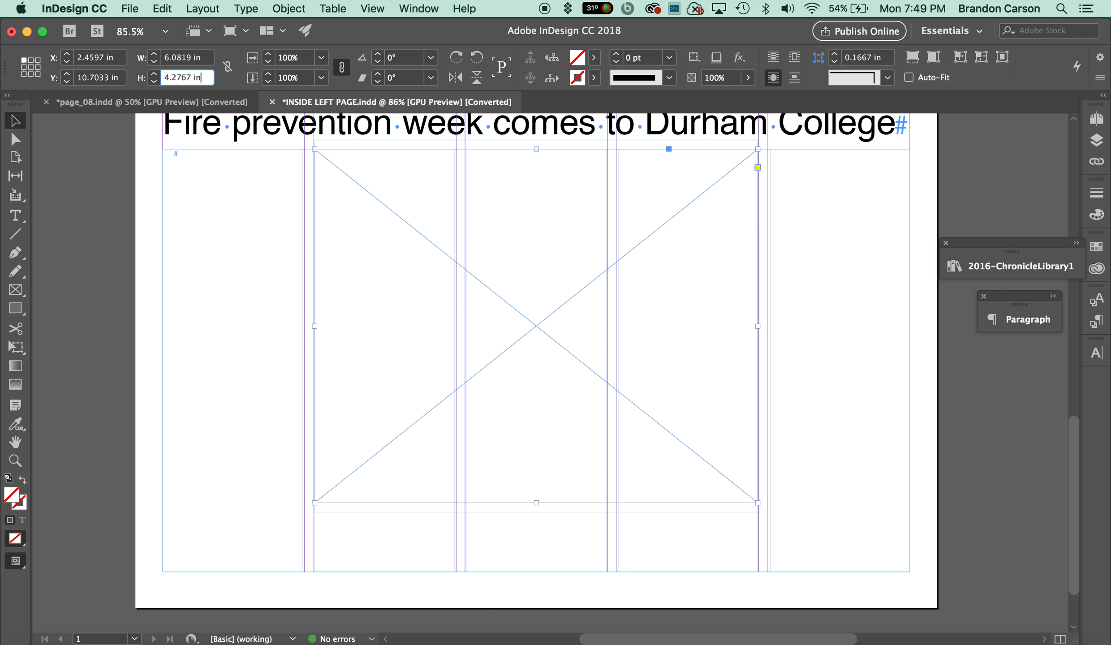
{"action": "key", "text": "Return"}
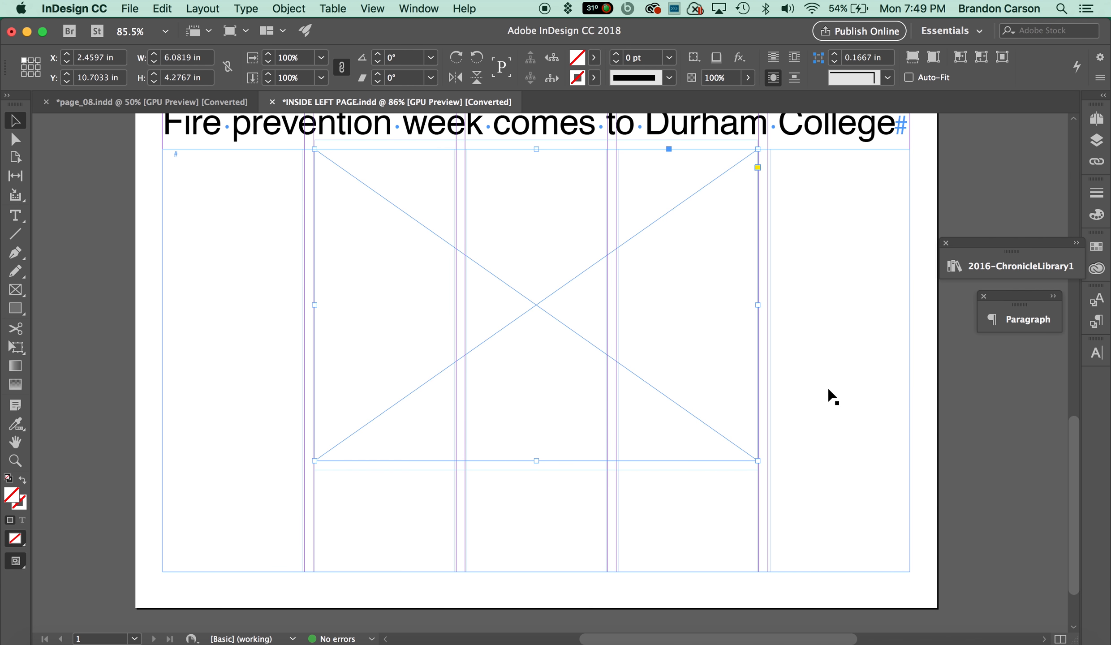
Place the 'Cutline info' item from the library directly beneath the picture box.
{"action": "left_click", "coordinate": [1029, 269]}
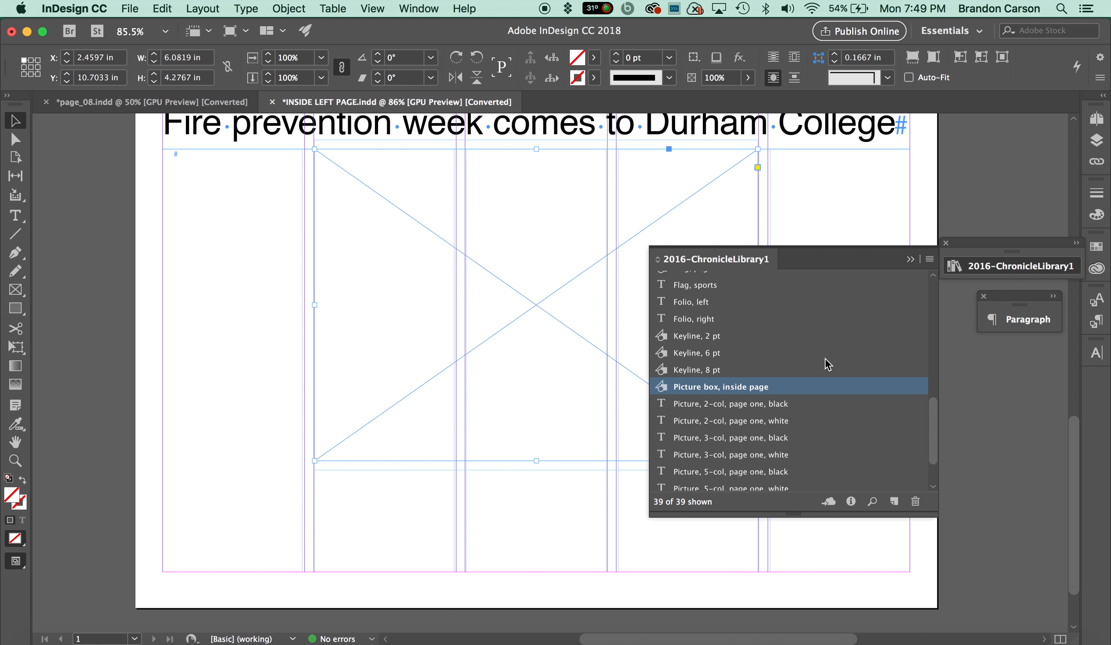
{"action": "scroll", "coordinate": [708, 355], "scroll_direction": "up", "scroll_amount": 4}
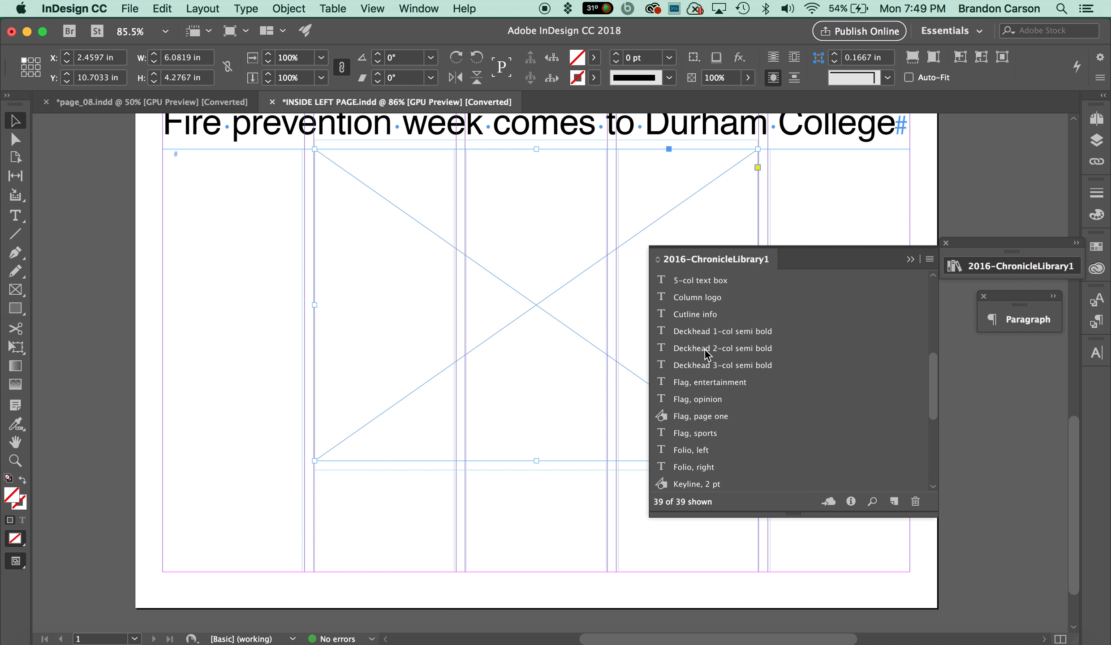
{"action": "left_click_drag", "start_coordinate": [701, 319], "coordinate": [540, 495]}
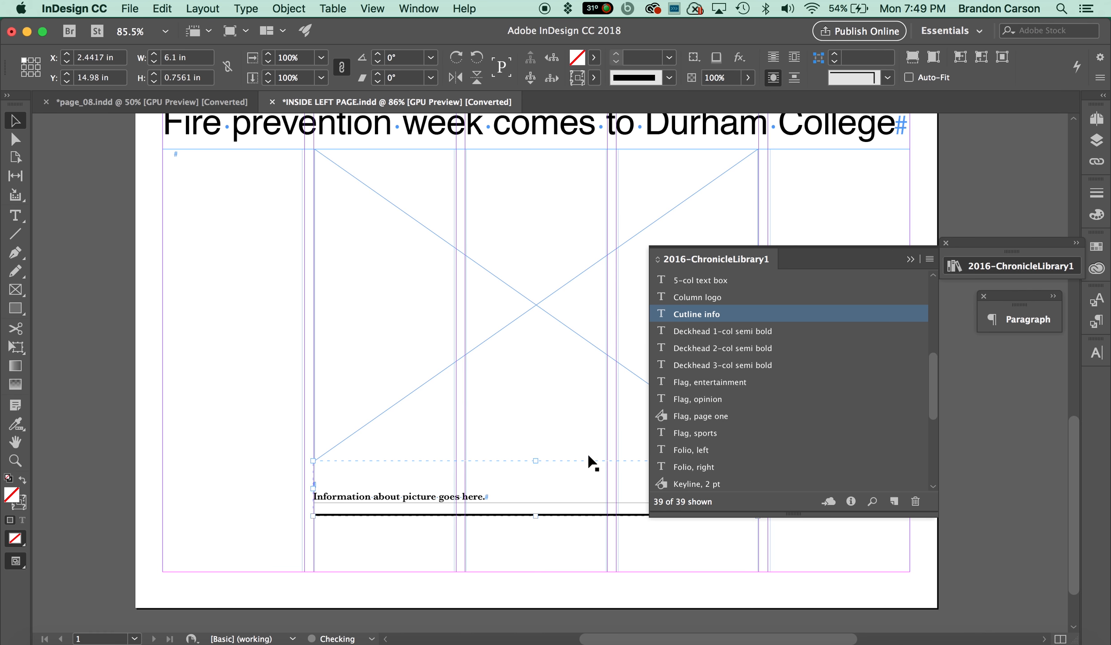
{"action": "left_click", "coordinate": [911, 259]}
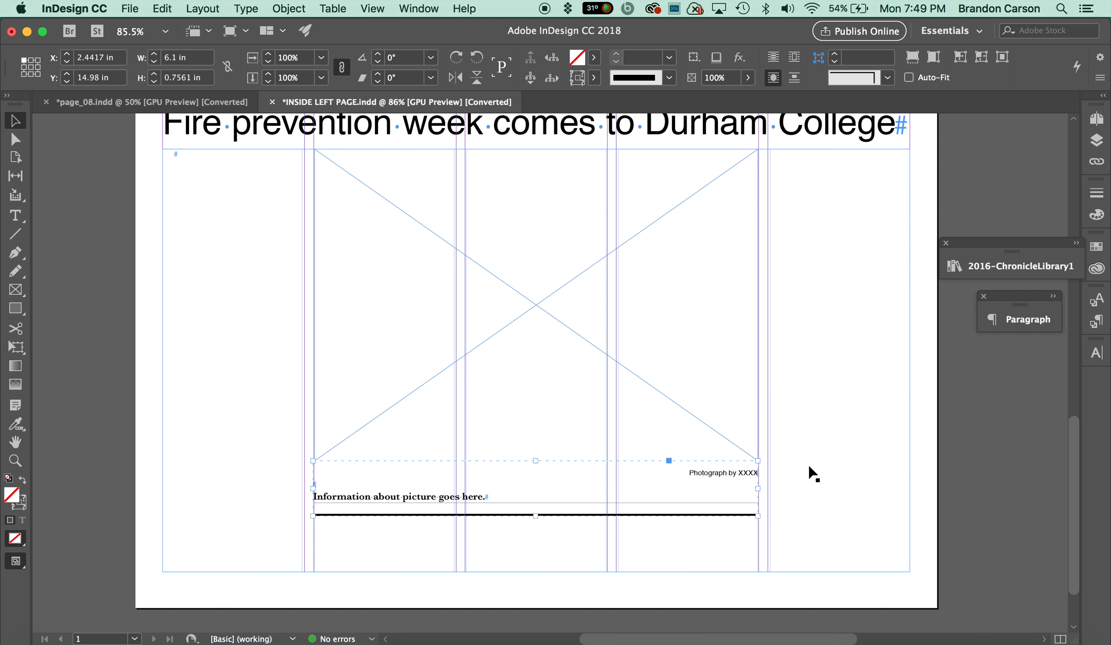
Switch to the stories.docx document and copy the Fire prevention story from the byline through 'he says.'.
{"action": "left_click", "coordinate": [1030, 643]}
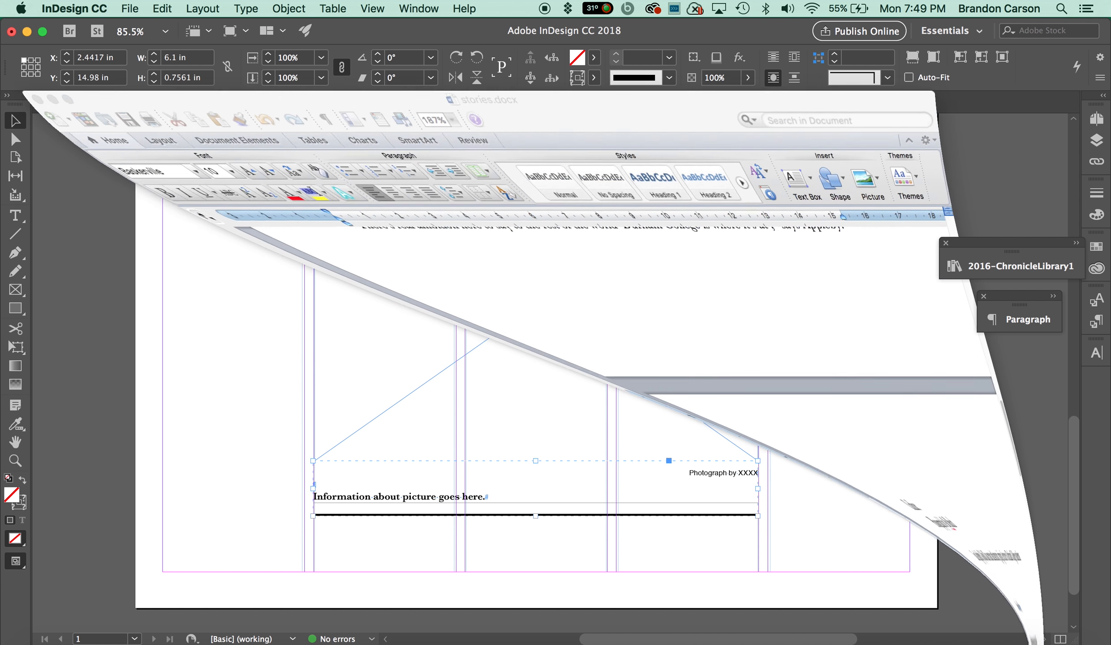
{"action": "scroll", "coordinate": [308, 422], "scroll_direction": "down", "scroll_amount": 5}
{"action": "scroll", "coordinate": [310, 420], "scroll_direction": "down", "scroll_amount": 3}
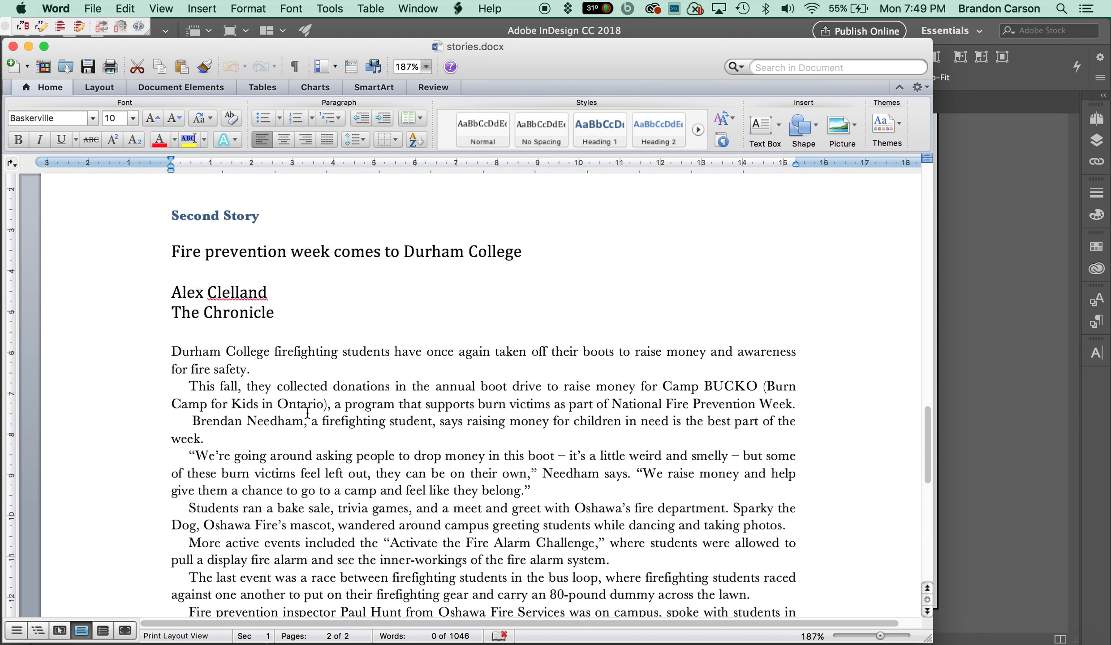
{"action": "left_click", "coordinate": [268, 372]}
{"action": "scroll", "coordinate": [236, 340], "scroll_direction": "down", "scroll_amount": 2}
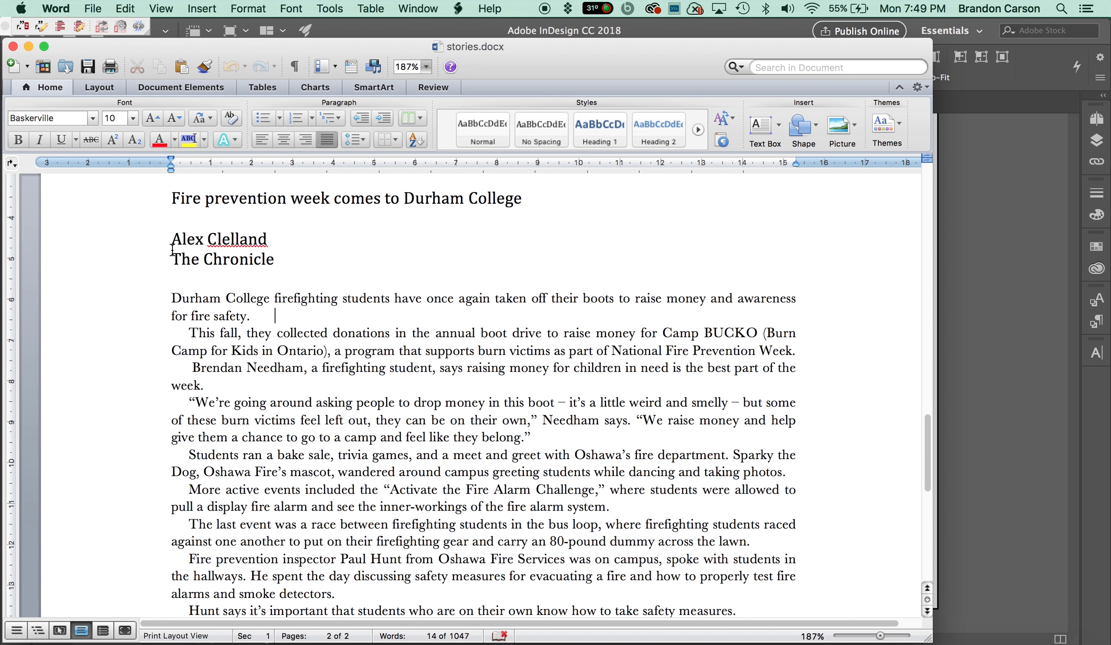
{"action": "left_click_drag", "start_coordinate": [173, 246], "coordinate": [440, 318]}
{"action": "key", "text": "super+c"}
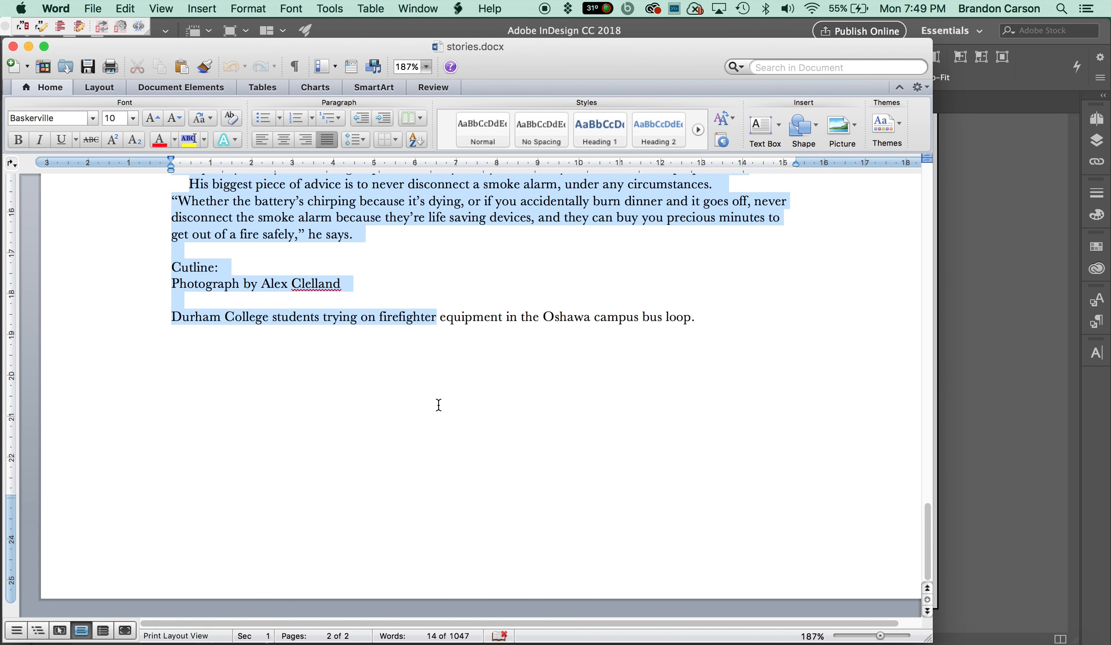
{"action": "left_click_drag", "start_coordinate": [439, 405], "coordinate": [460, 238]}
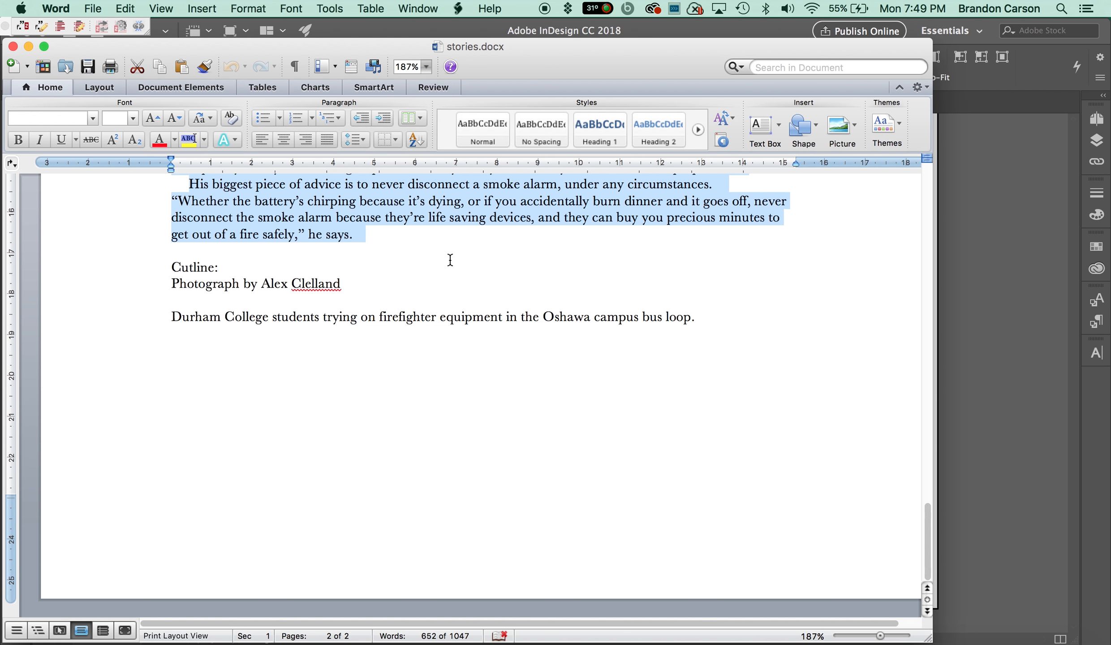
{"action": "left_click", "coordinate": [27, 46]}
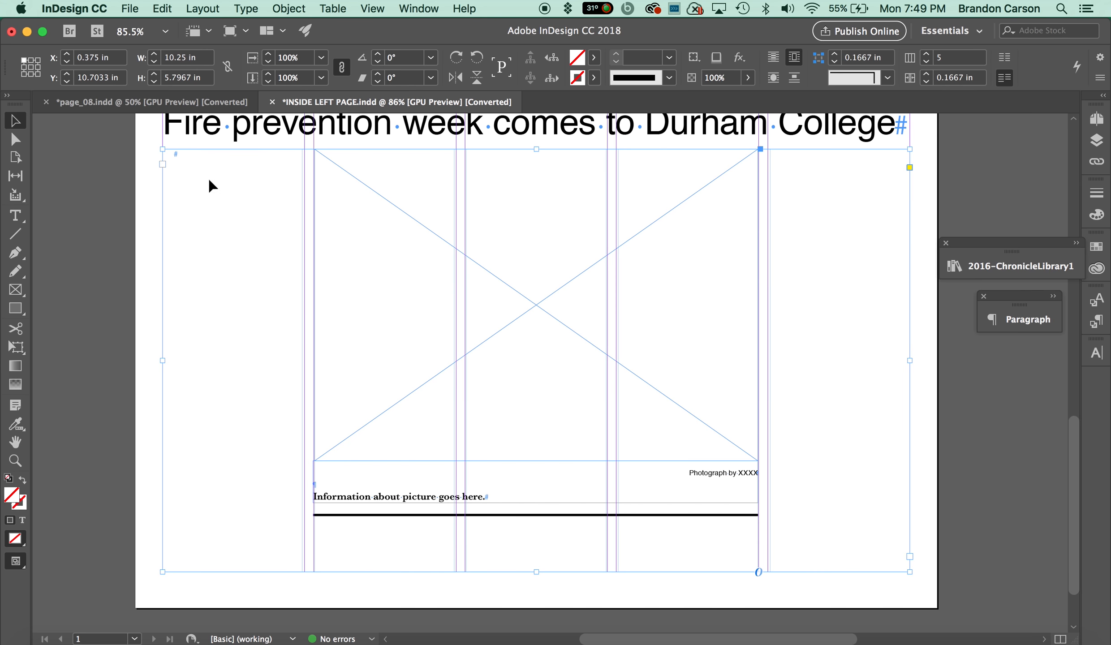
Paste the story into the 5-col text box and apply the Body (10/12) paragraph style to all of it.
{"action": "double_click", "coordinate": [207, 171]}
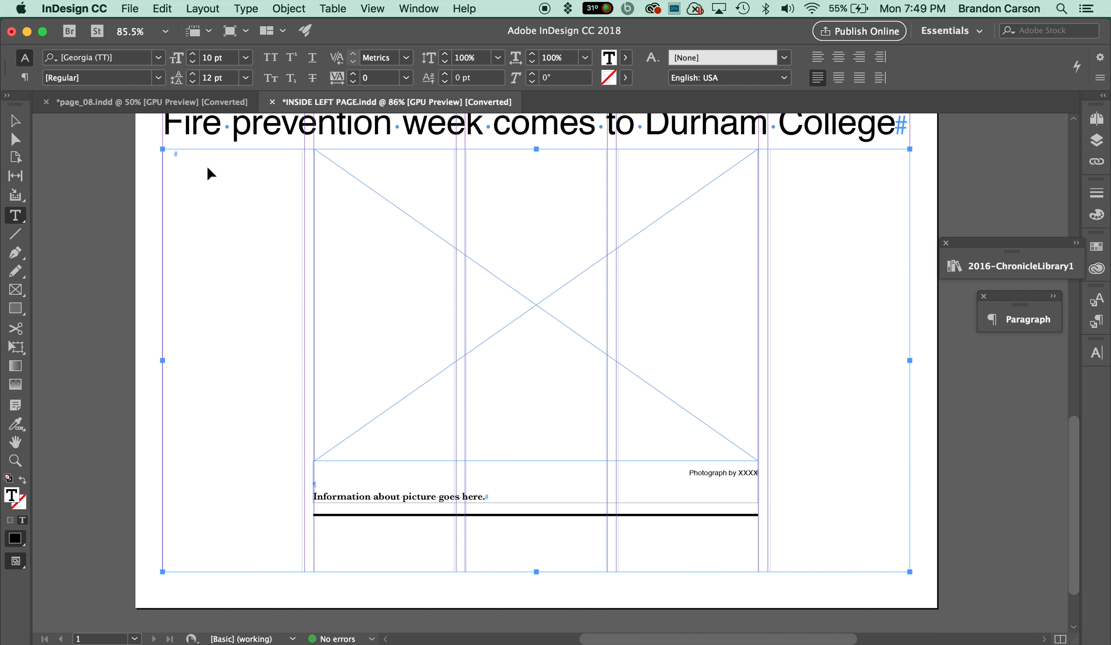
{"action": "key", "text": "super+v"}
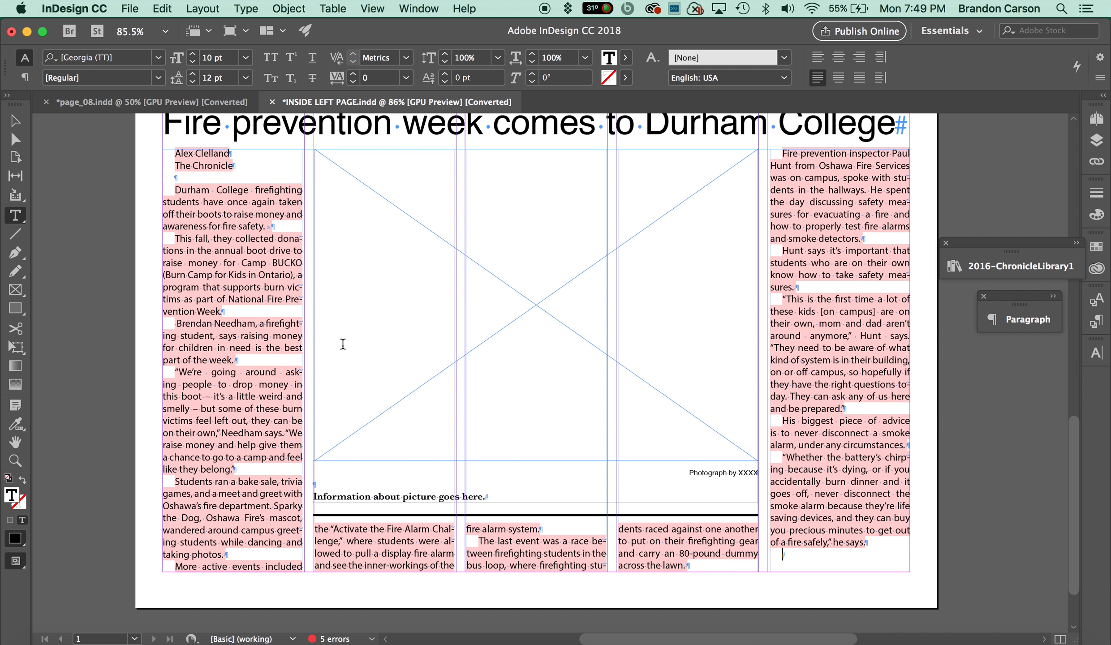
{"action": "left_click", "coordinate": [225, 275]}
{"action": "key", "text": "super+a"}
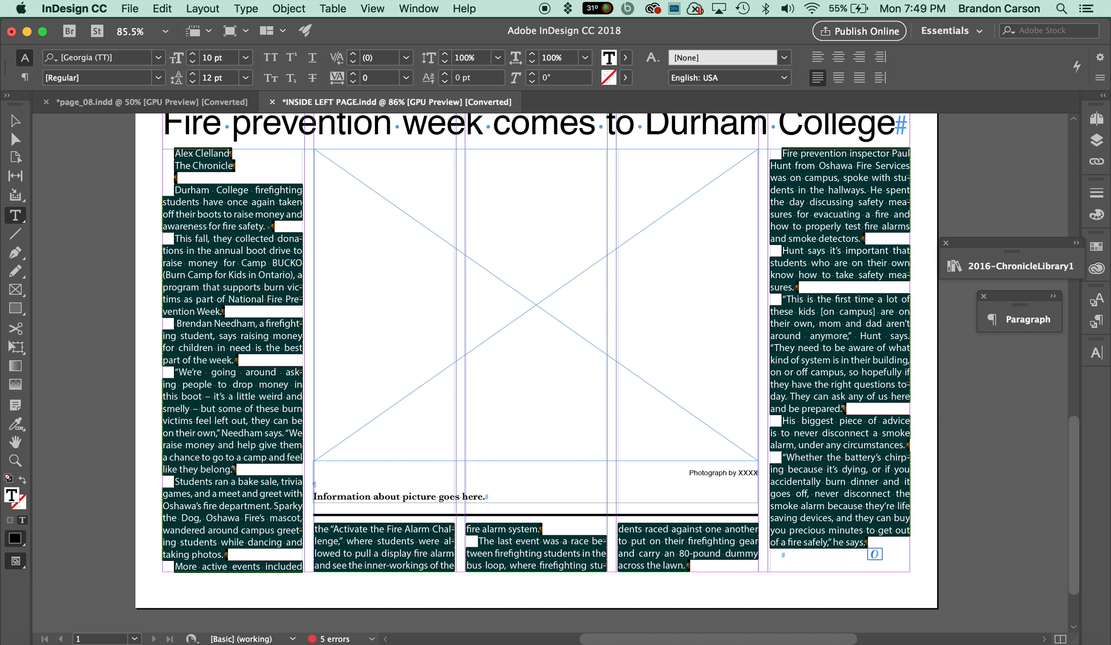
{"action": "left_click", "coordinate": [785, 57]}
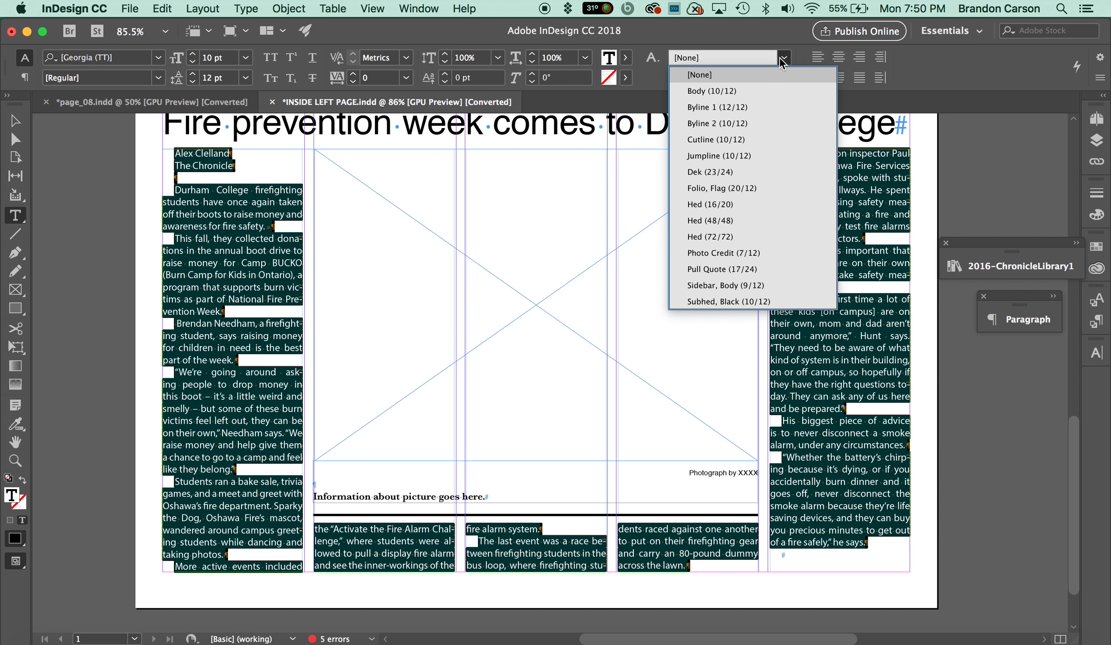
{"action": "left_click", "coordinate": [762, 90]}
Apply the Byline 1 (12/12) style to the author's name line and Byline 2 (10/12) to 'The Chronicle'.
{"action": "left_click", "coordinate": [215, 171]}
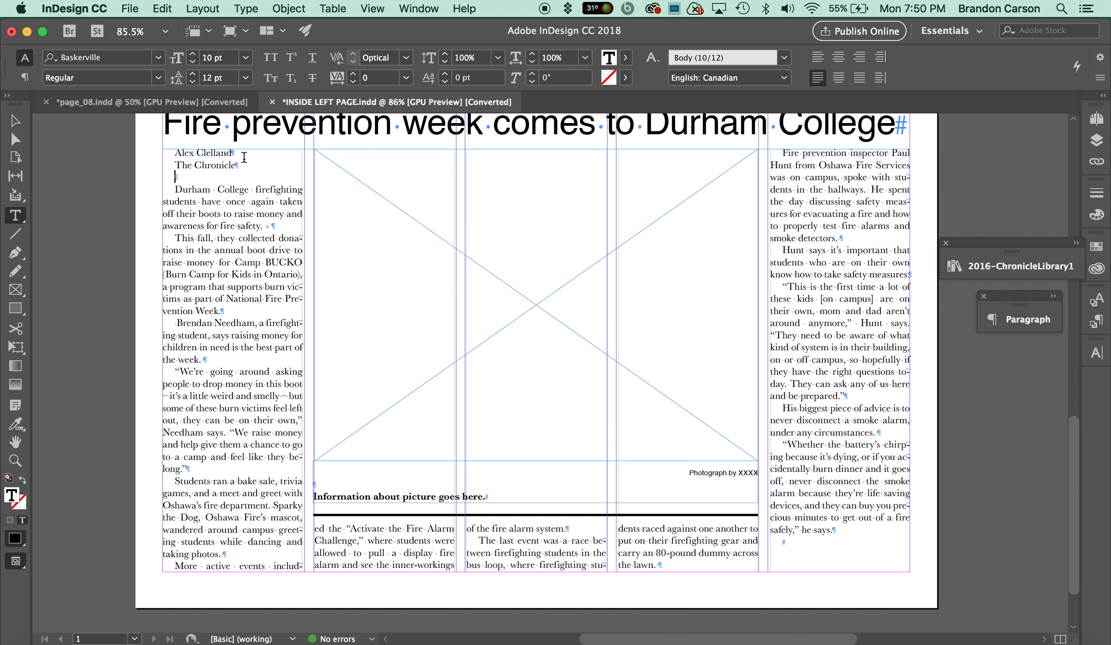
{"action": "triple_click", "coordinate": [209, 154]}
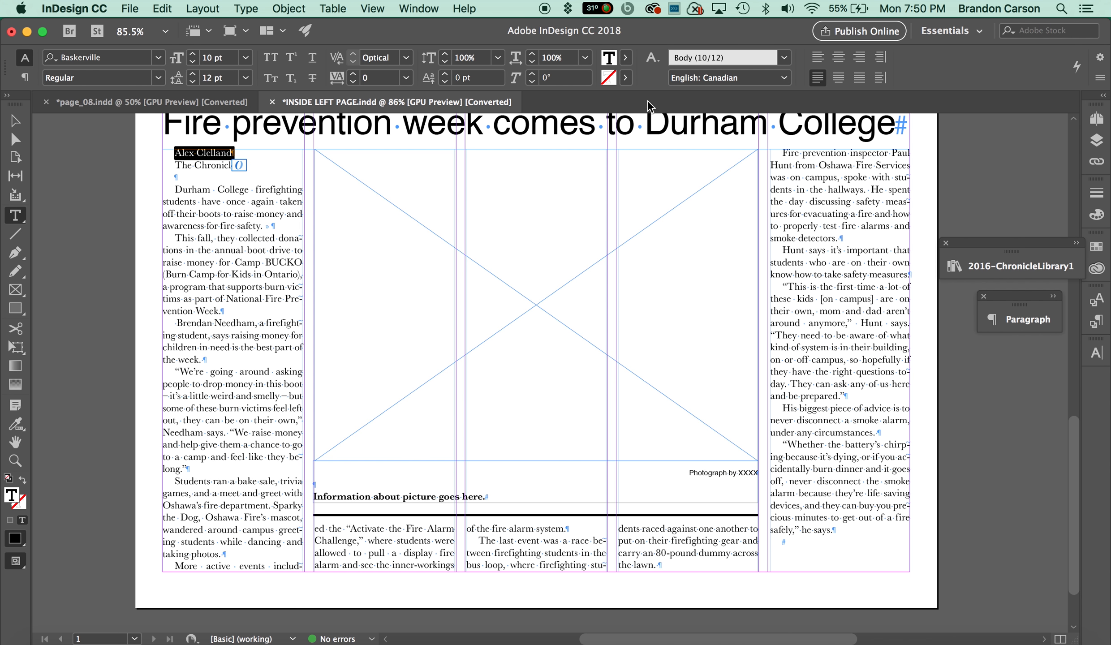
{"action": "left_click", "coordinate": [785, 57]}
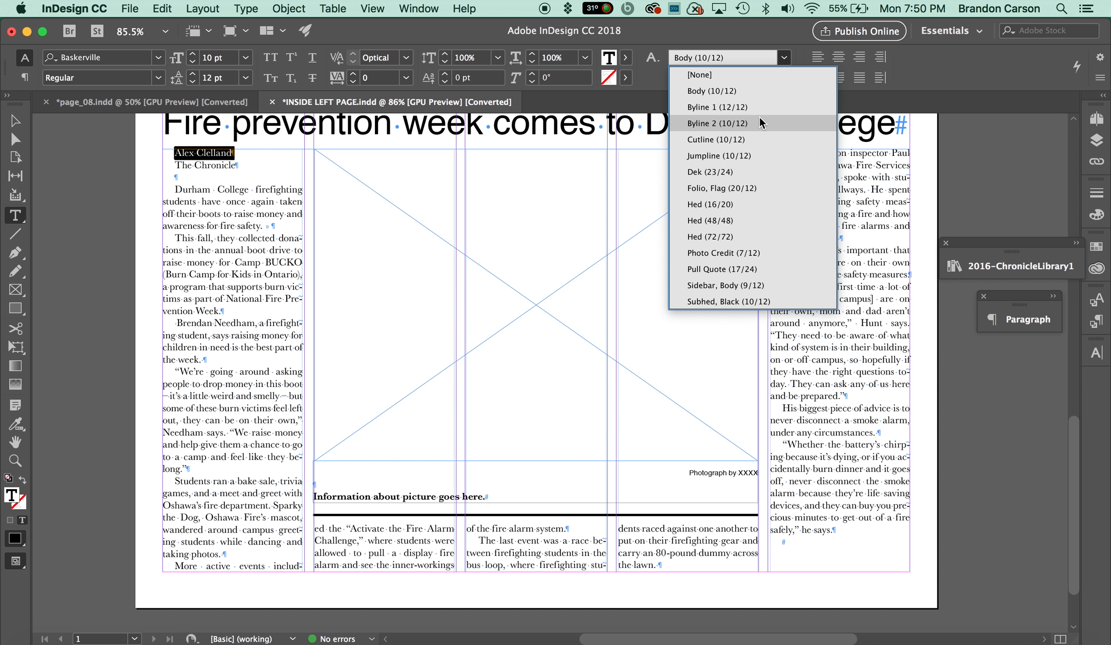
{"action": "left_click", "coordinate": [758, 104]}
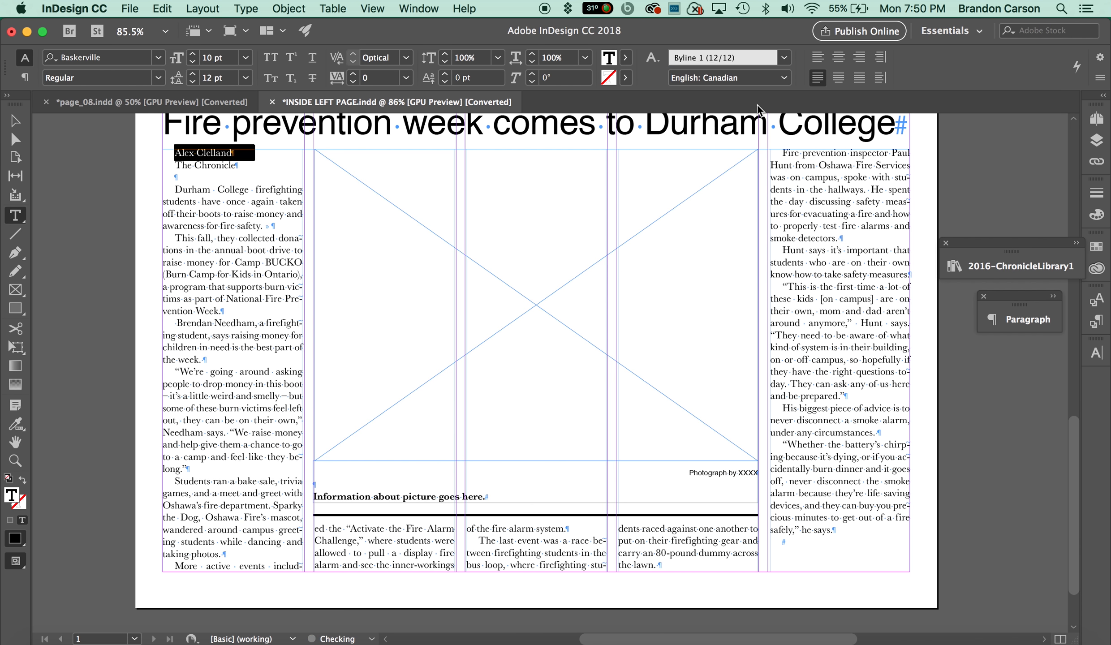
{"action": "triple_click", "coordinate": [202, 167]}
{"action": "left_click", "coordinate": [785, 58]}
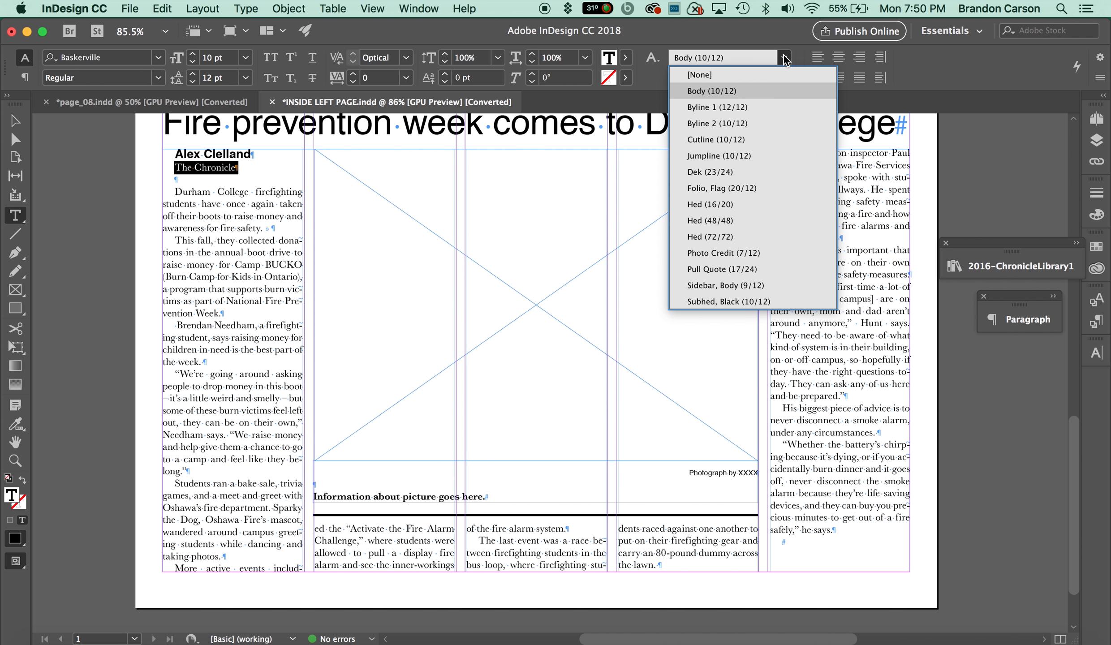
{"action": "left_click", "coordinate": [752, 121]}
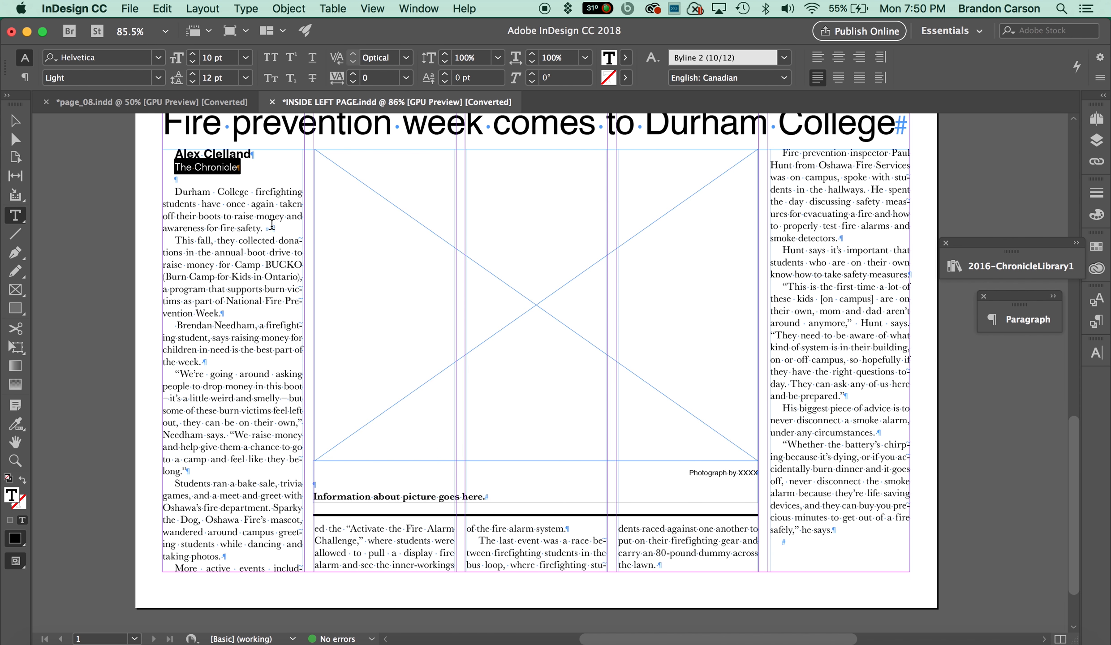
Set the first-line indent of the byline lines and opening paragraph to 0 in.
{"action": "left_click_drag", "start_coordinate": [274, 228], "coordinate": [169, 144]}
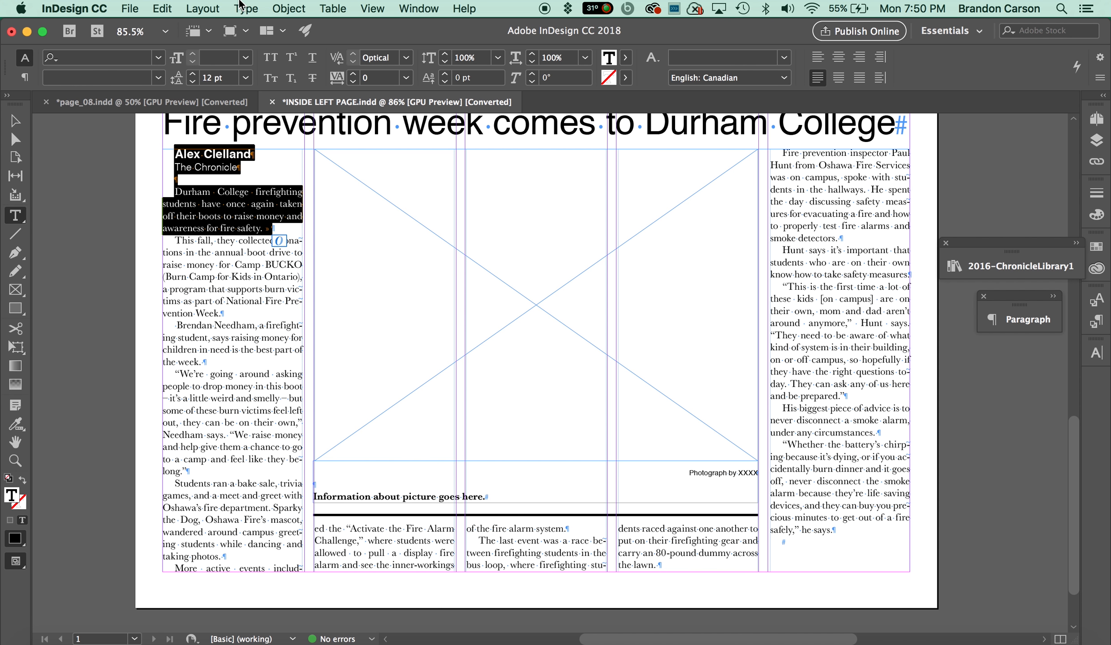
{"action": "left_click", "coordinate": [258, 10]}
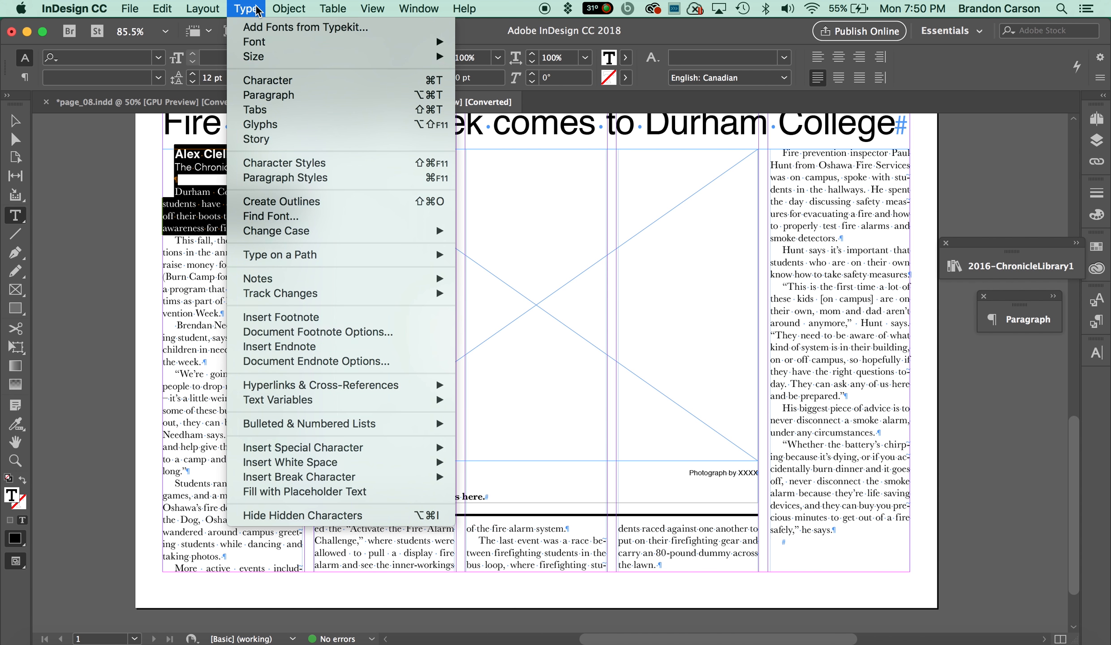
{"action": "left_click", "coordinate": [277, 96]}
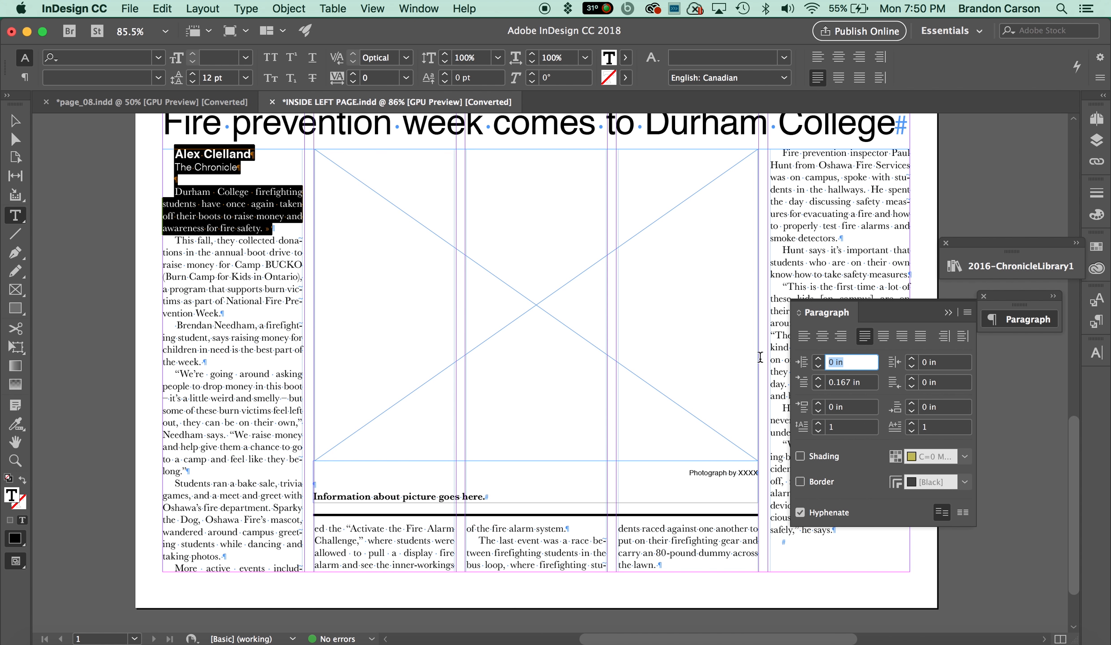
{"action": "left_click", "coordinate": [818, 387]}
{"action": "left_click", "coordinate": [818, 387]}
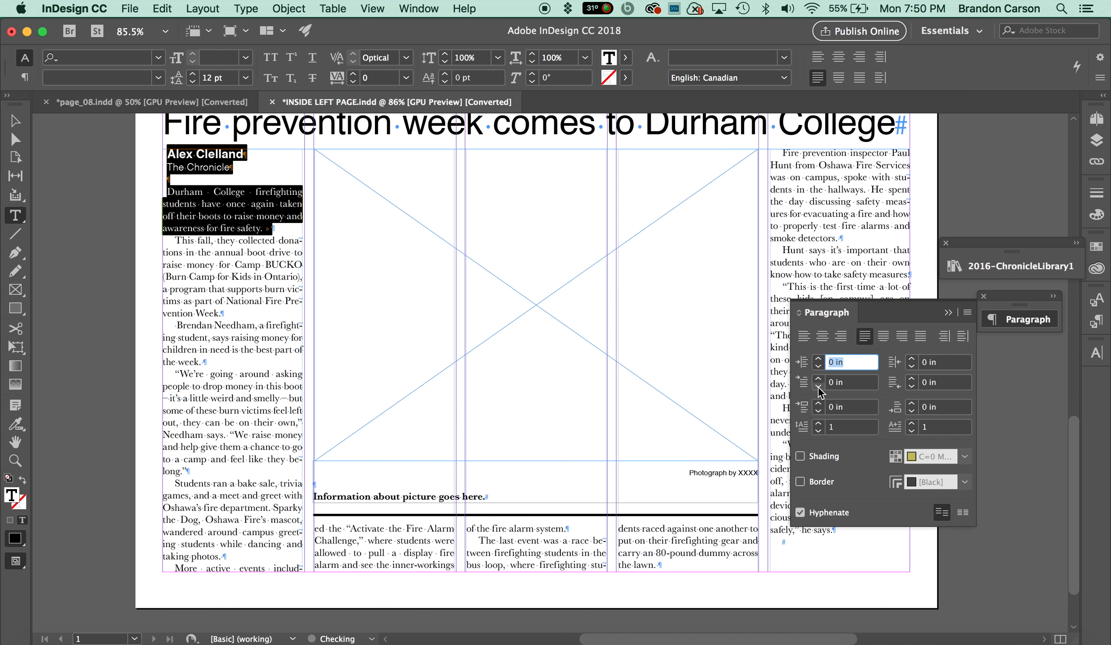
{"action": "left_click", "coordinate": [818, 387]}
{"action": "left_click", "coordinate": [948, 313]}
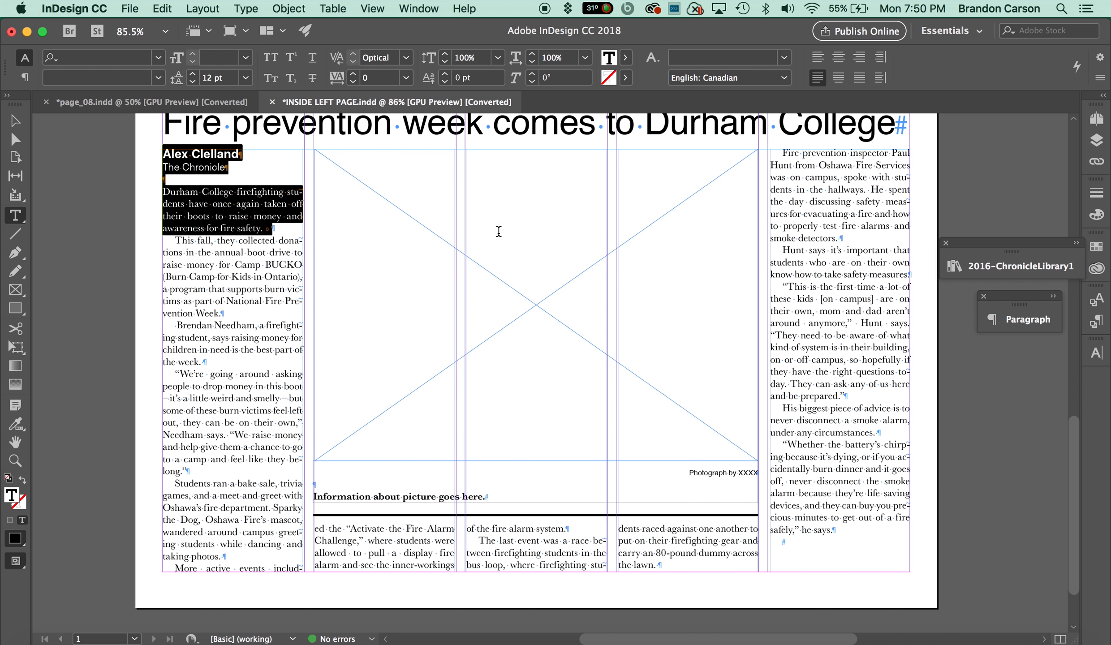
{"action": "left_click", "coordinate": [253, 217]}
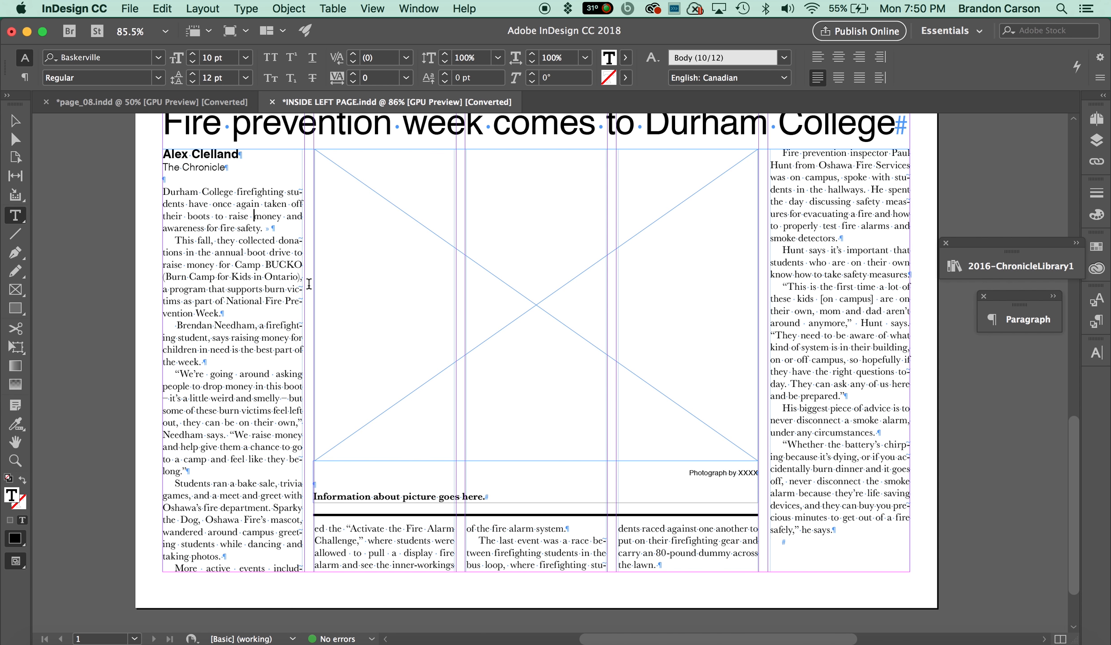
{"action": "left_click", "coordinate": [15, 120]}
{"action": "left_click", "coordinate": [542, 502]}
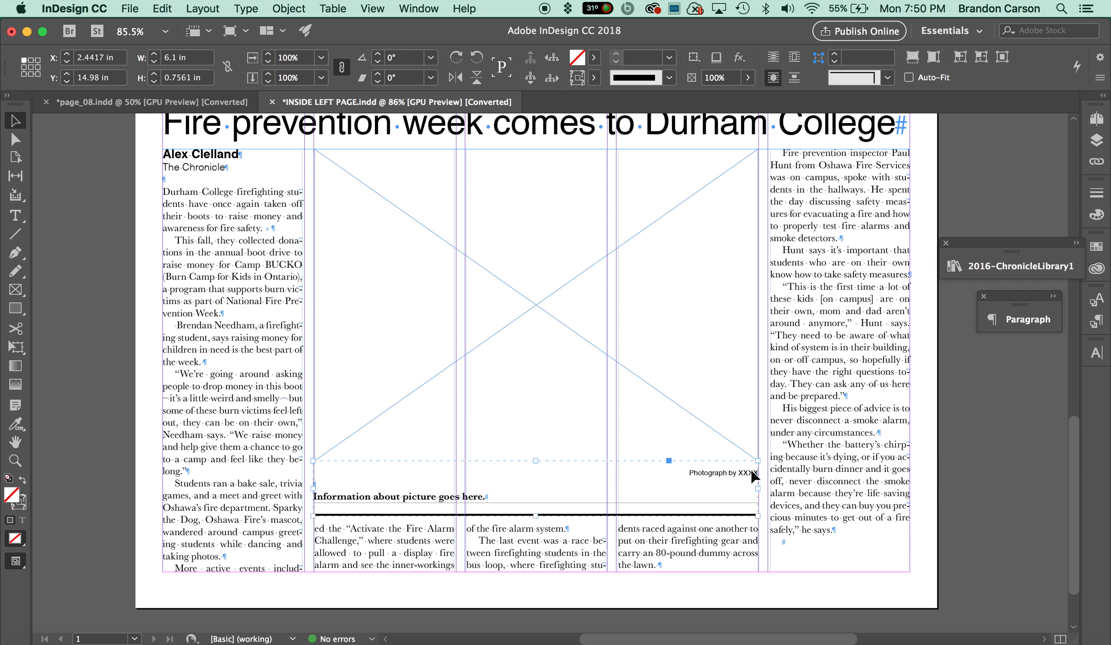
{"action": "double_click", "coordinate": [745, 474]}
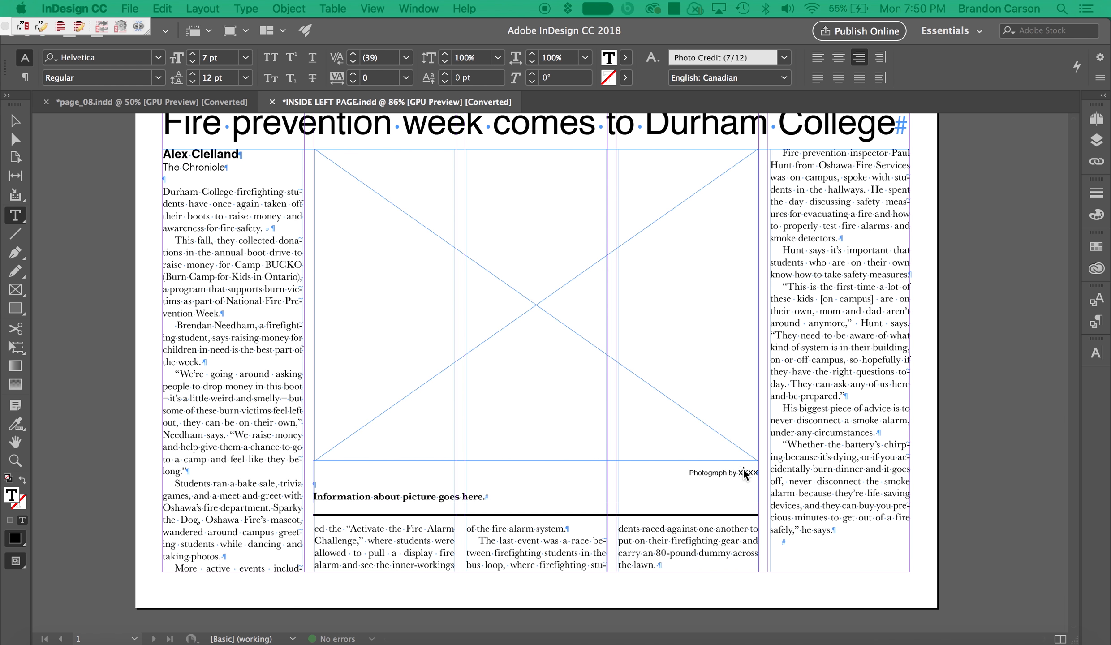
Copy the cutline sentence from stories.docx and paste it over the placeholder cutline text under the photo box.
{"action": "left_click", "coordinate": [1072, 634]}
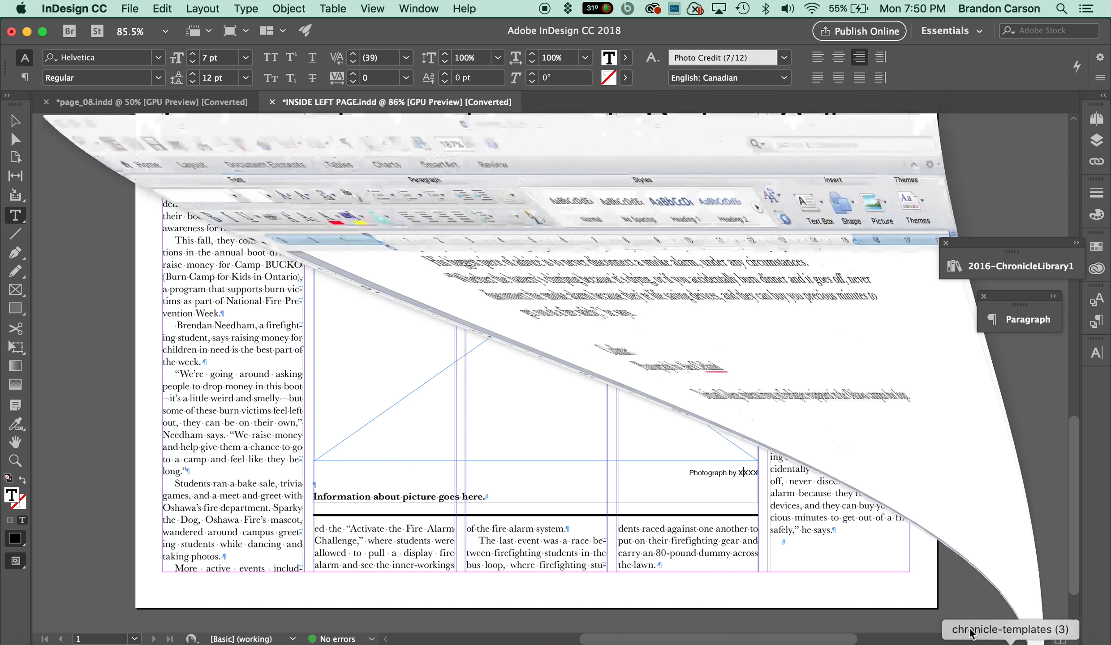
{"action": "triple_click", "coordinate": [209, 298]}
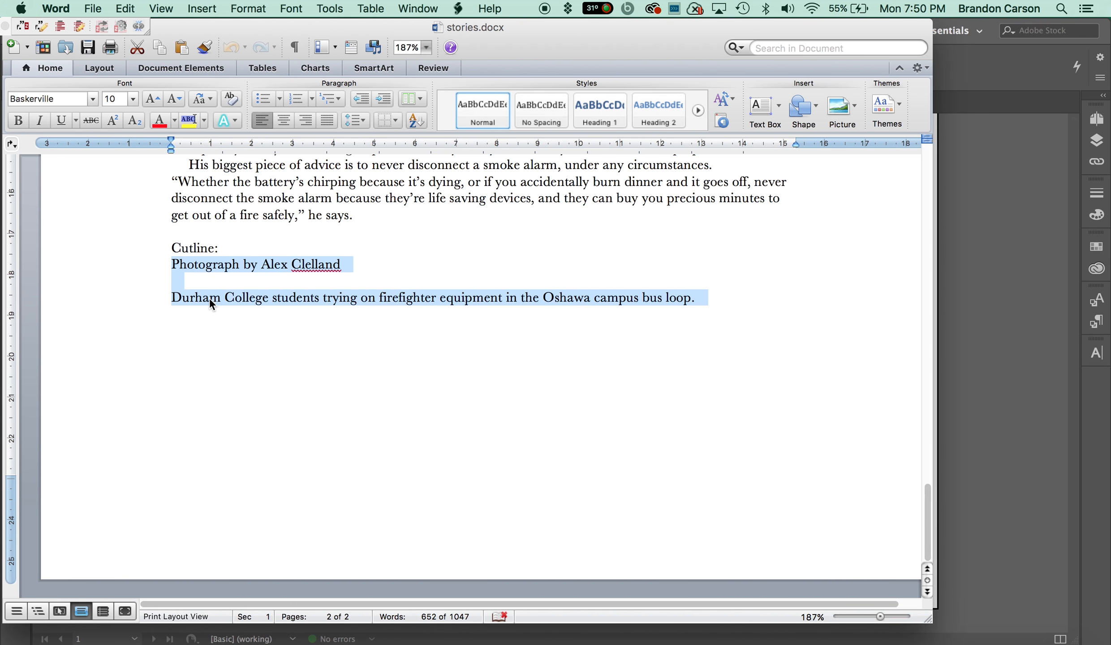
{"action": "left_click_drag", "start_coordinate": [698, 298], "coordinate": [167, 296]}
{"action": "key", "text": "super+c"}
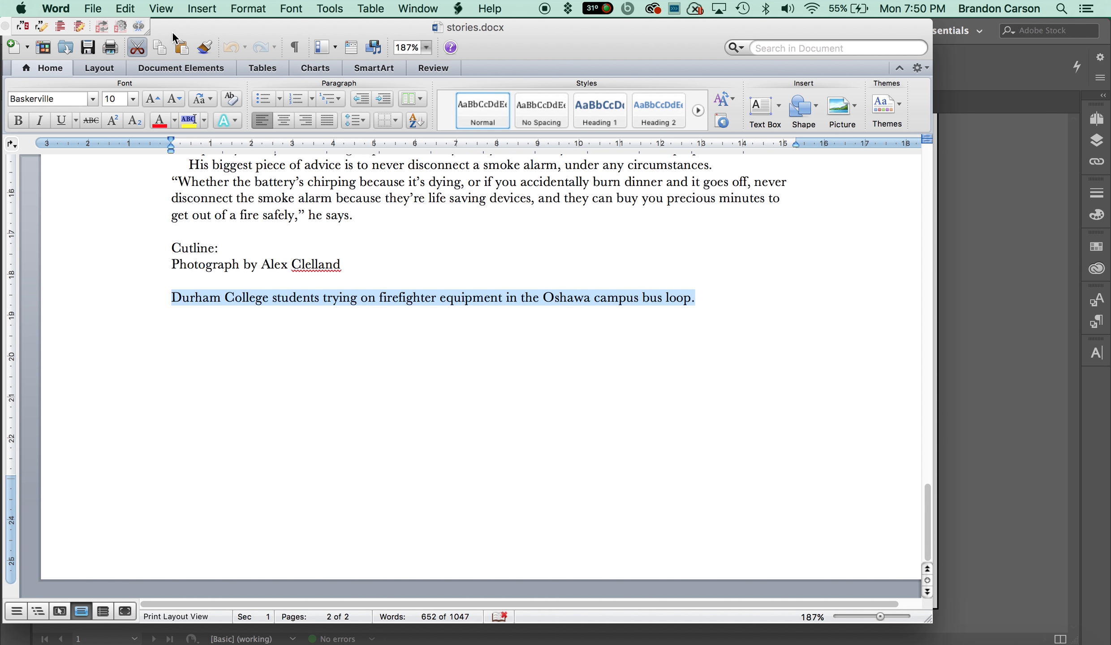
{"action": "left_click_drag", "start_coordinate": [184, 27], "coordinate": [260, 35]}
{"action": "left_click", "coordinate": [103, 37]}
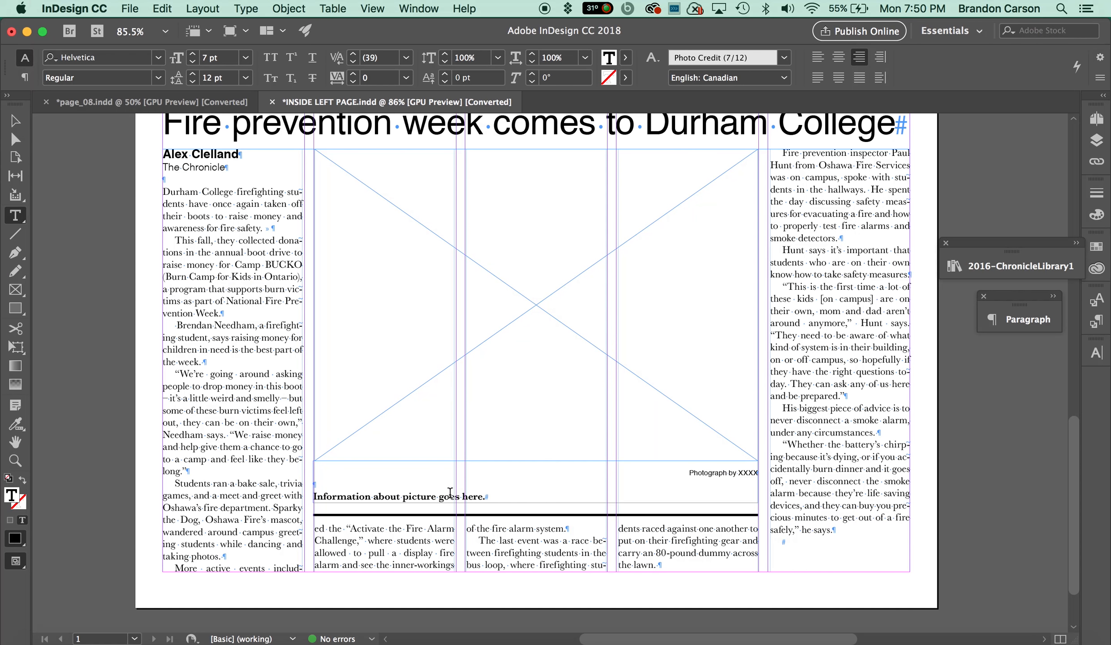
{"action": "left_click_drag", "start_coordinate": [503, 498], "coordinate": [329, 498]}
{"action": "key", "text": "super+v"}
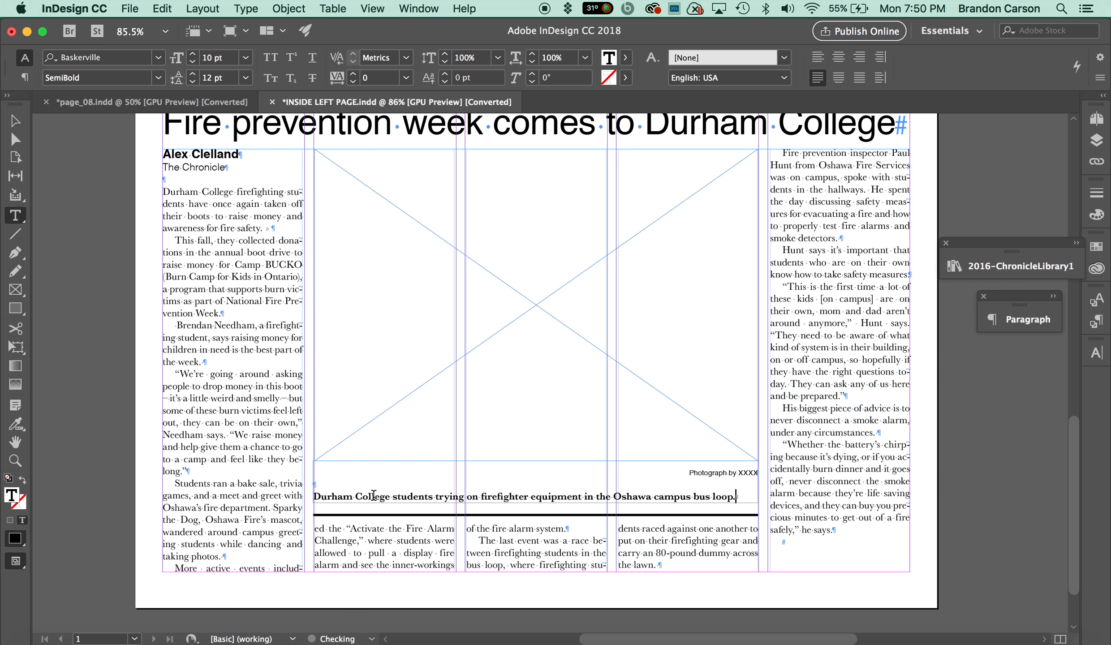
Replace the XXXX placeholder in the photo credit with the photographer's name, then deselect.
{"action": "double_click", "coordinate": [749, 473]}
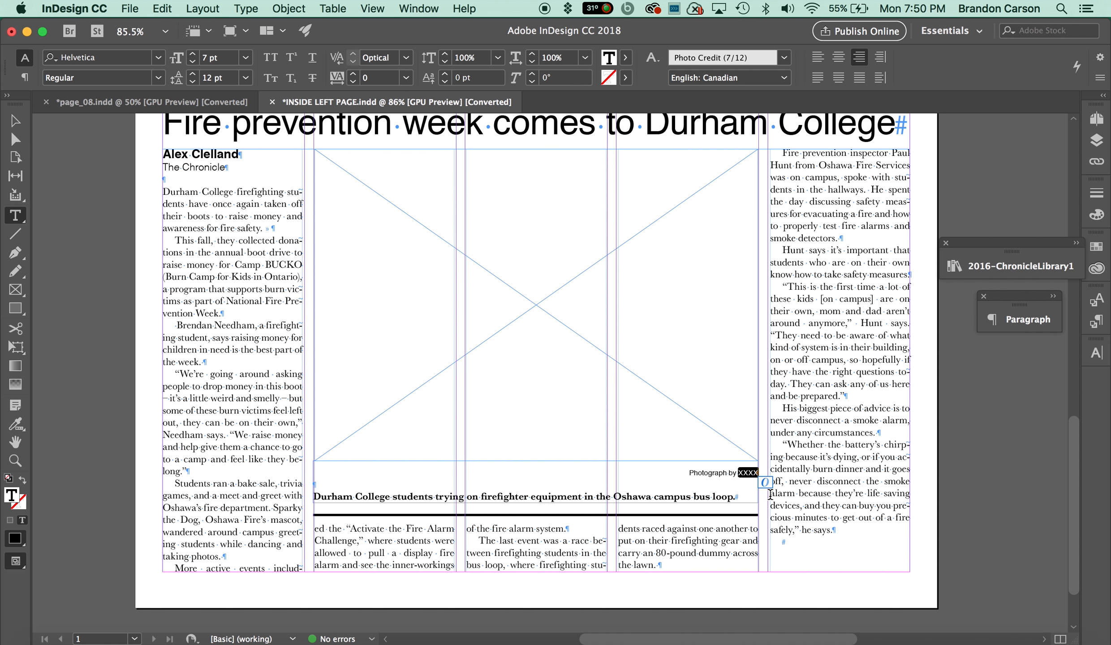
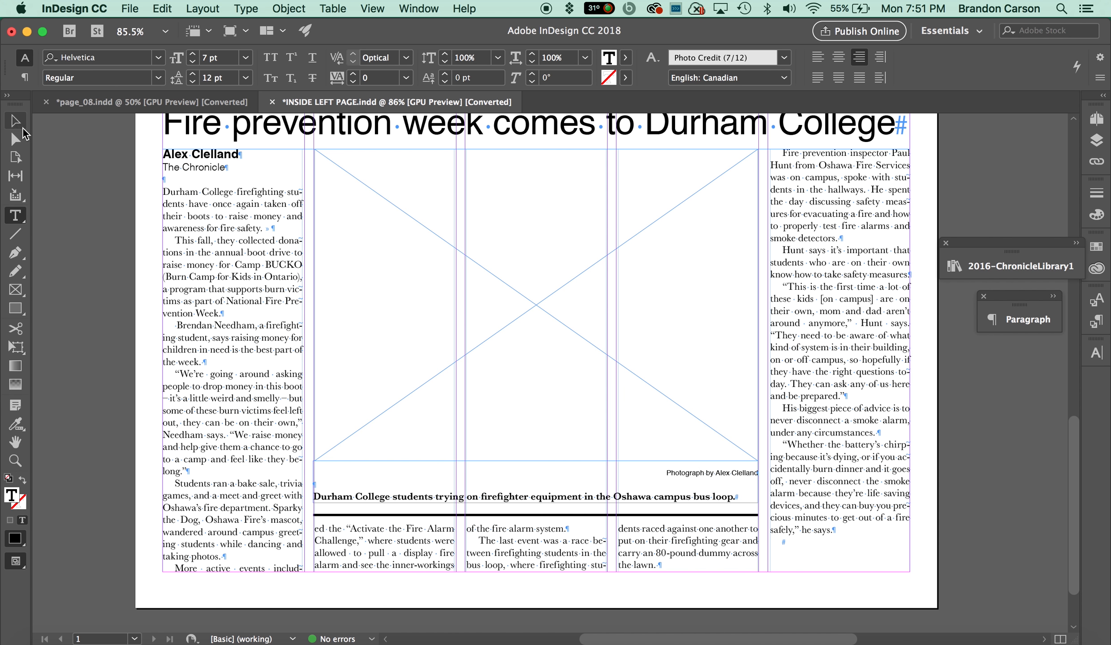
{"action": "left_click", "coordinate": [23, 129]}
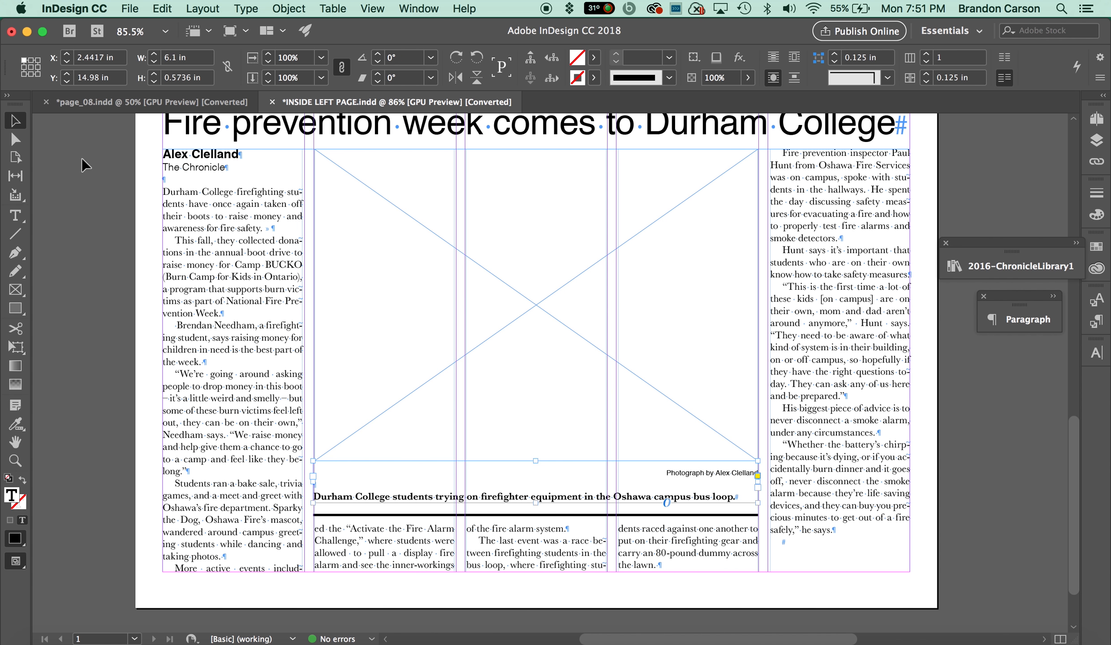
{"action": "left_click", "coordinate": [873, 585]}
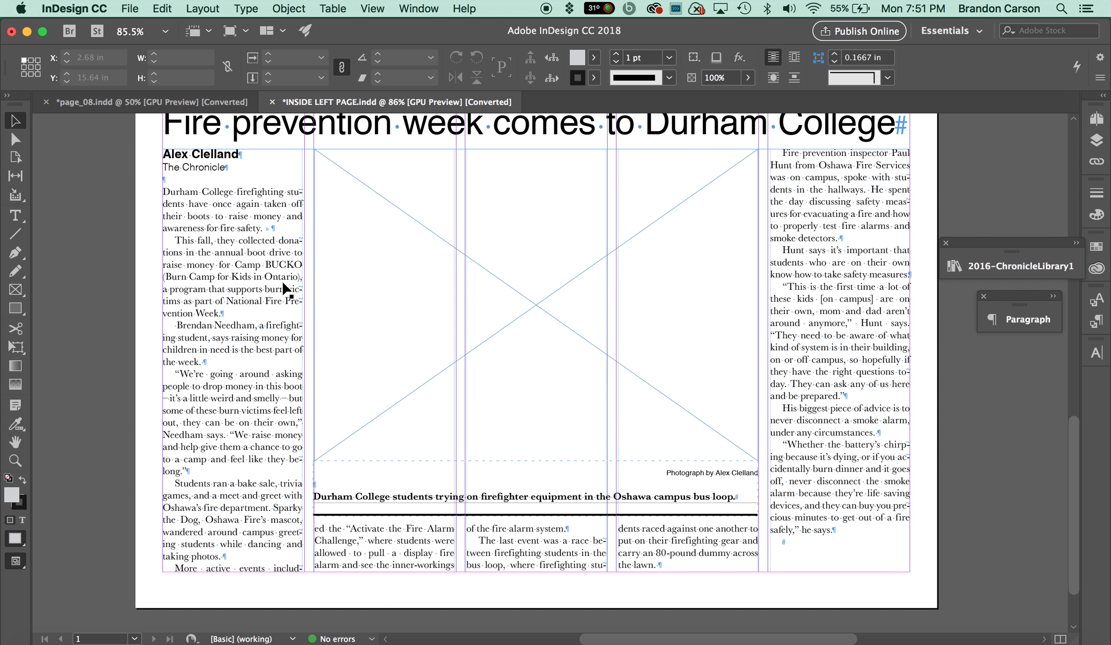
Compare with the page_08 reference, then lengthen the cutline frame downward to a height of about 0.9 in.
{"action": "left_click", "coordinate": [153, 100]}
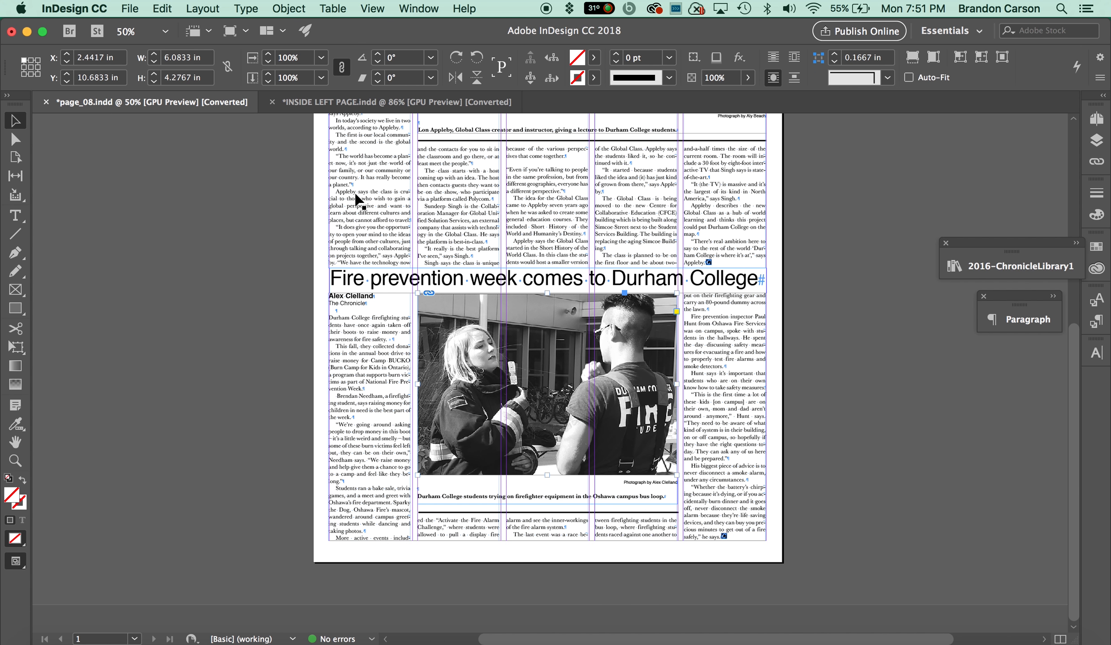
{"action": "left_click", "coordinate": [344, 103]}
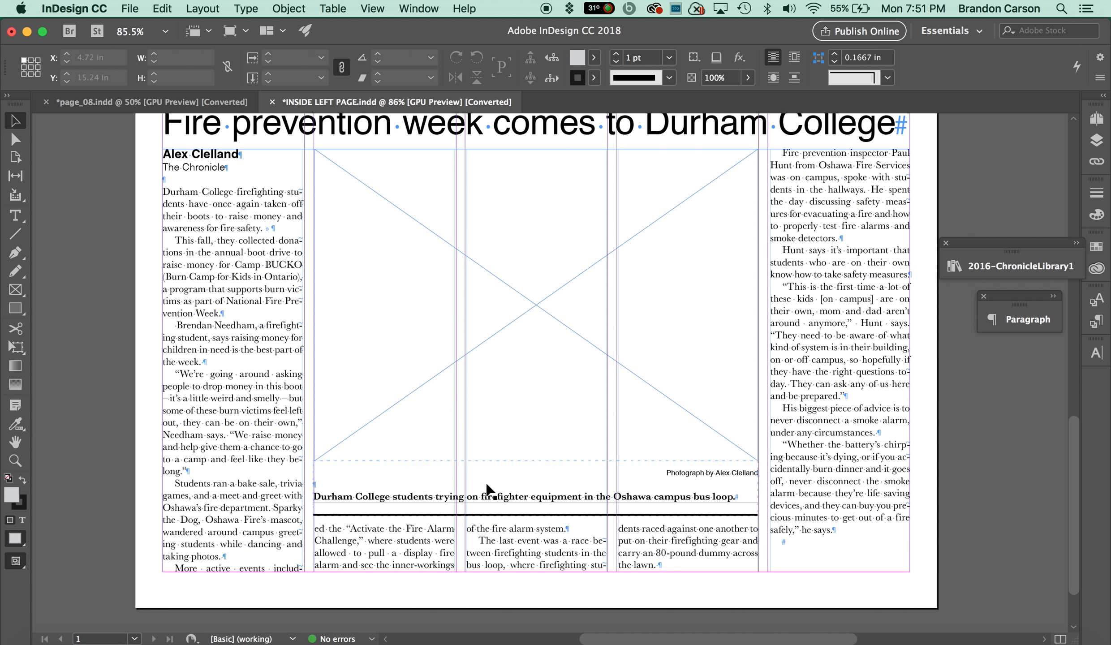
{"action": "left_click", "coordinate": [541, 517]}
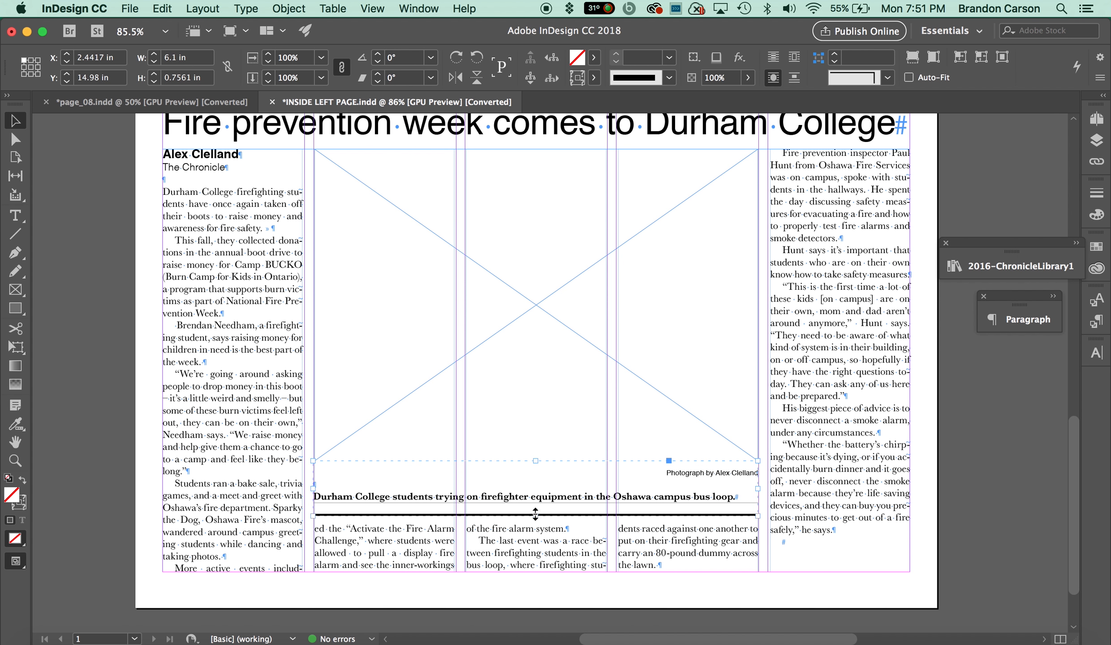
{"action": "left_click_drag", "start_coordinate": [537, 517], "coordinate": [538, 521]}
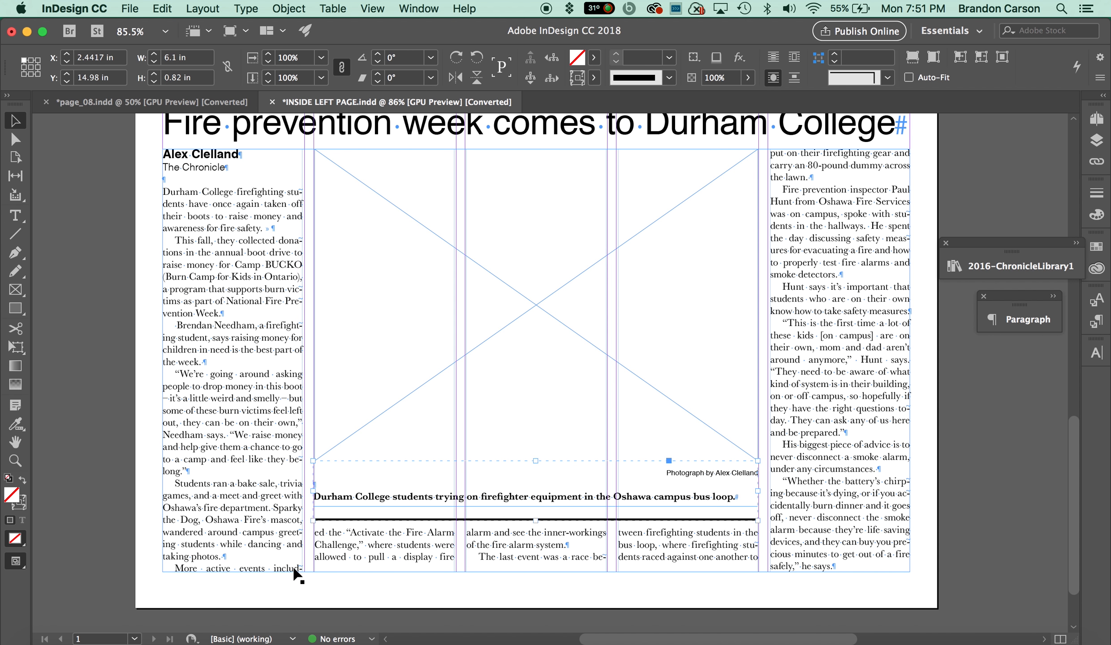
{"action": "left_click_drag", "start_coordinate": [537, 522], "coordinate": [537, 527]}
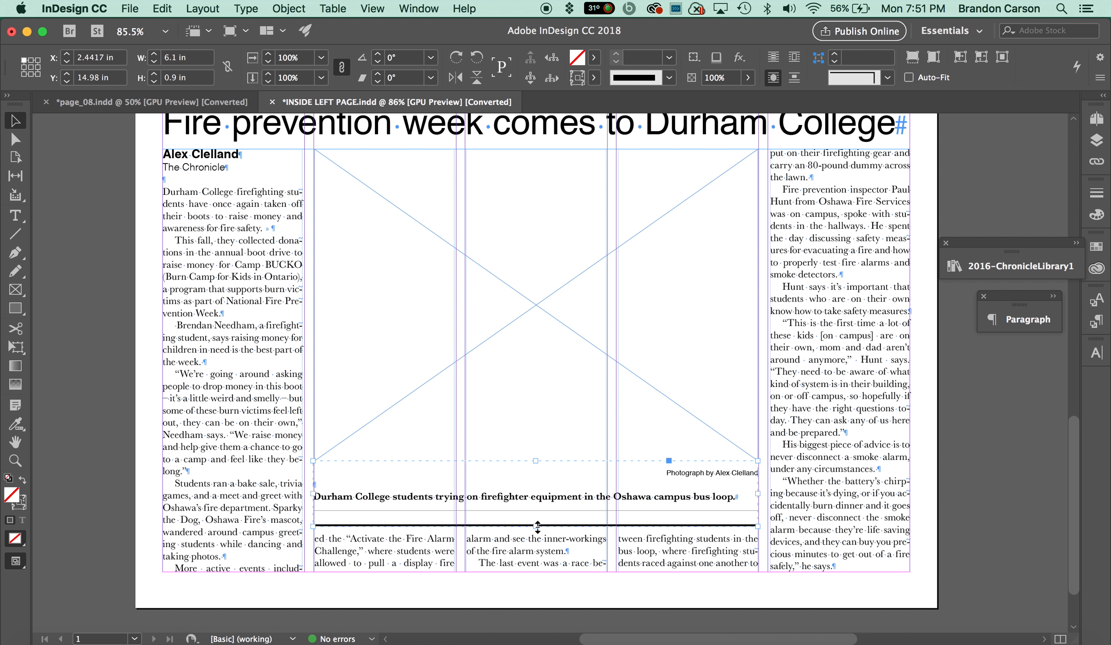